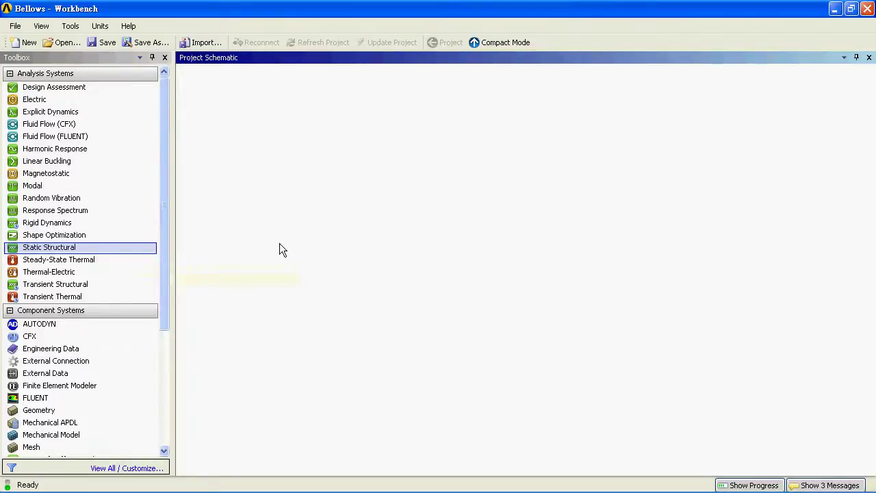
Open the Static Structural system's geometry in DesignModeler and choose millimeter as the length unit
double_click(271, 141)
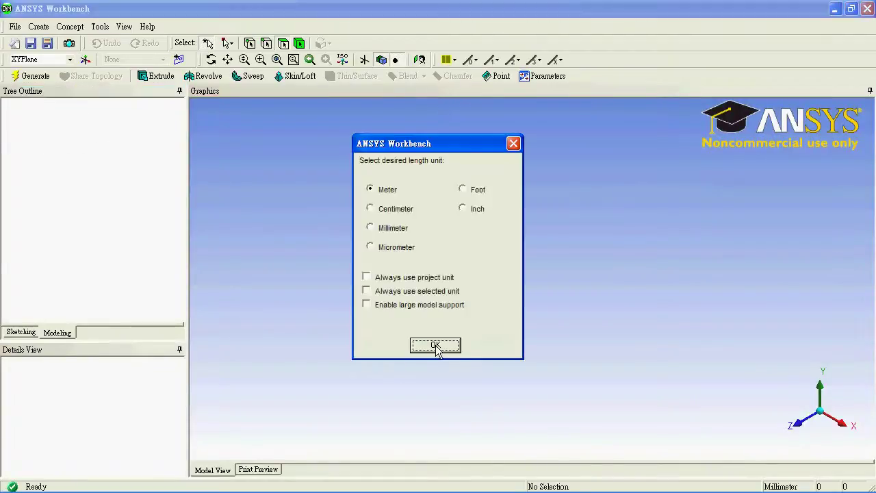
left_click(370, 228)
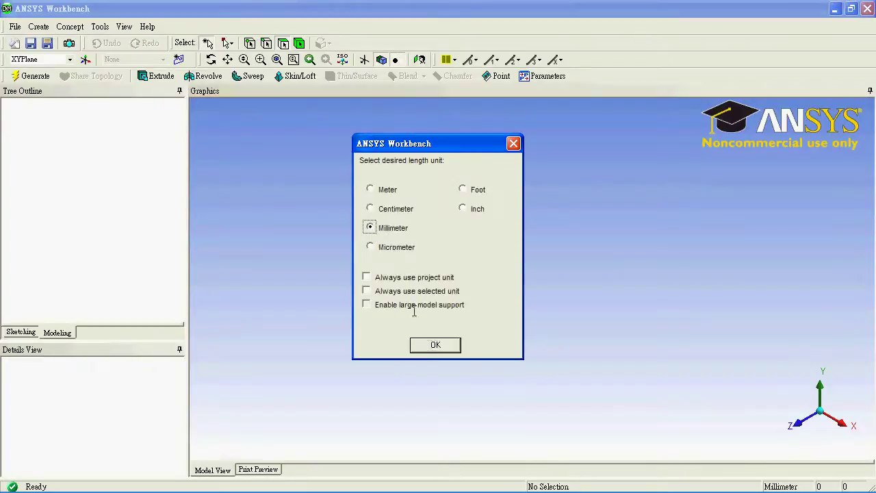
left_click(434, 345)
Facing the XY plane, sketch a circle of about 6.6 mm radius centered on the positive X axis, about 23 mm from the origin
left_click(22, 333)
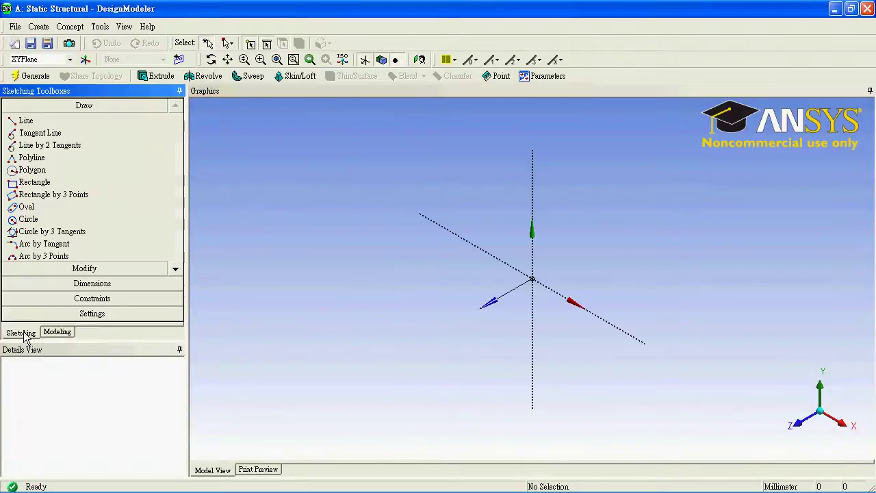
left_click(784, 425)
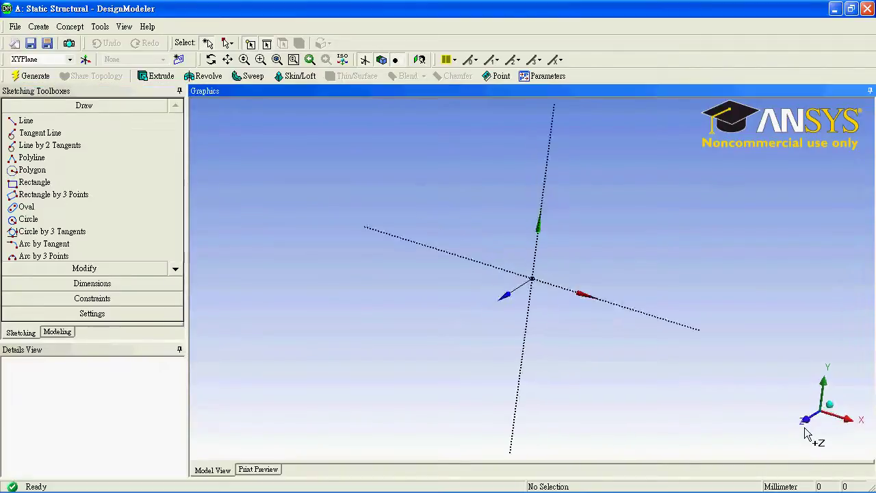
left_click(76, 219)
left_click(657, 277)
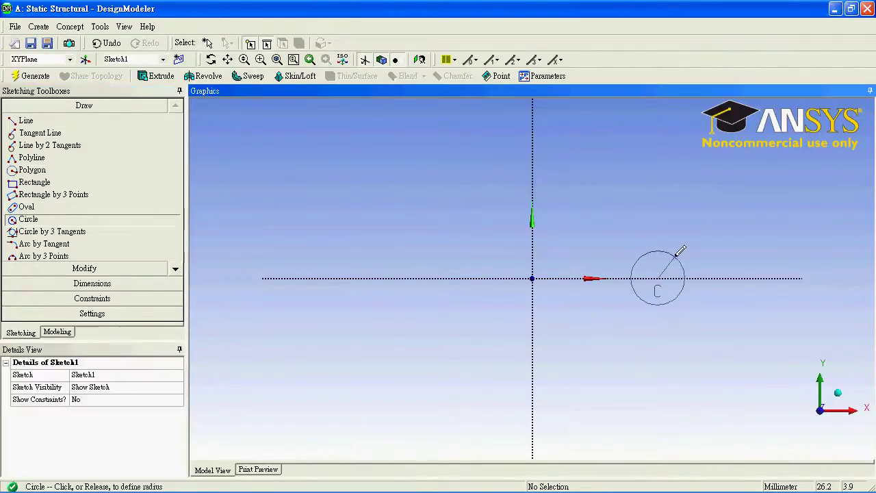
left_click(681, 248)
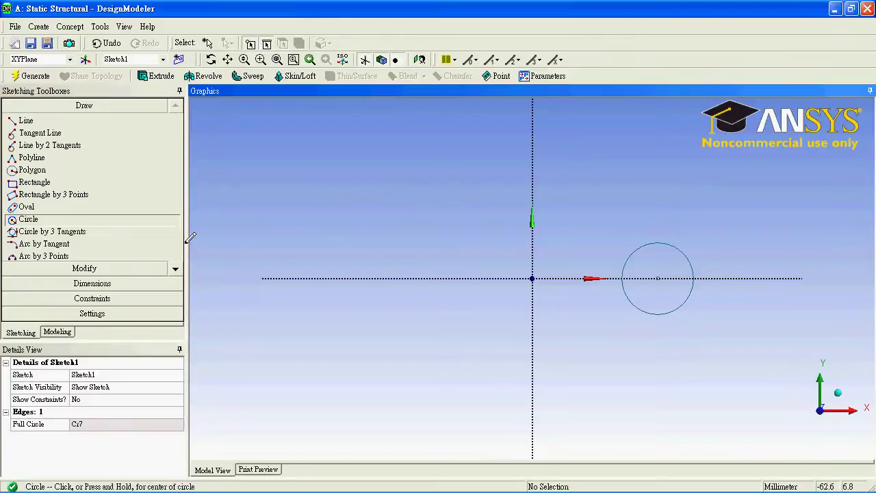
Add a horizontal dimension between the circle's center and the Y axis, placed above the circle
left_click(88, 284)
left_click(82, 164)
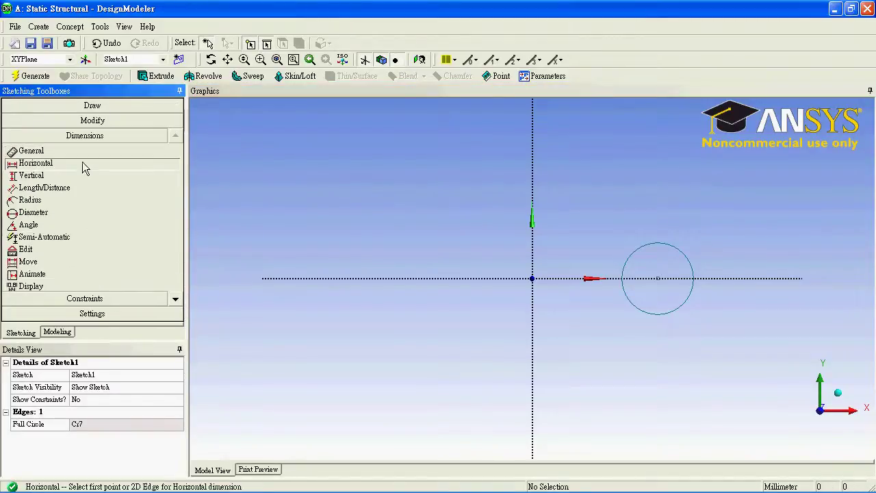
left_click(657, 278)
left_click(533, 276)
left_click(582, 215)
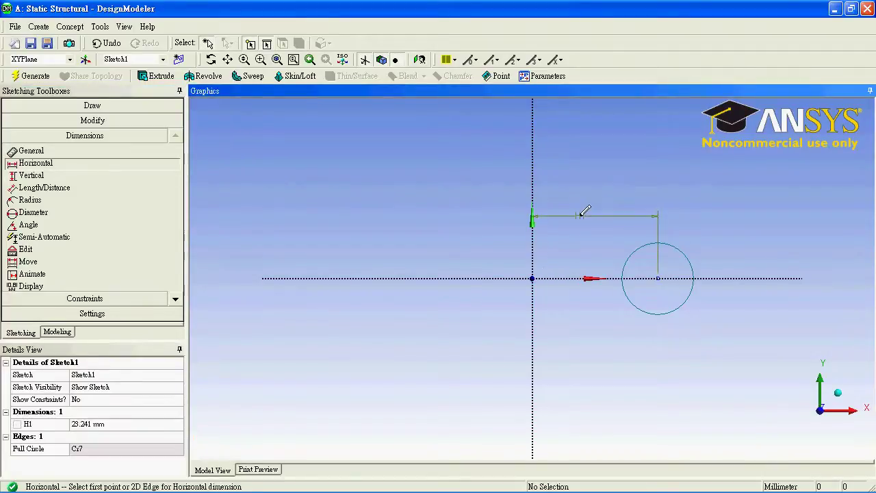
Add a radius dimension to the circle and display sketch dimensions as values instead of names
left_click(125, 201)
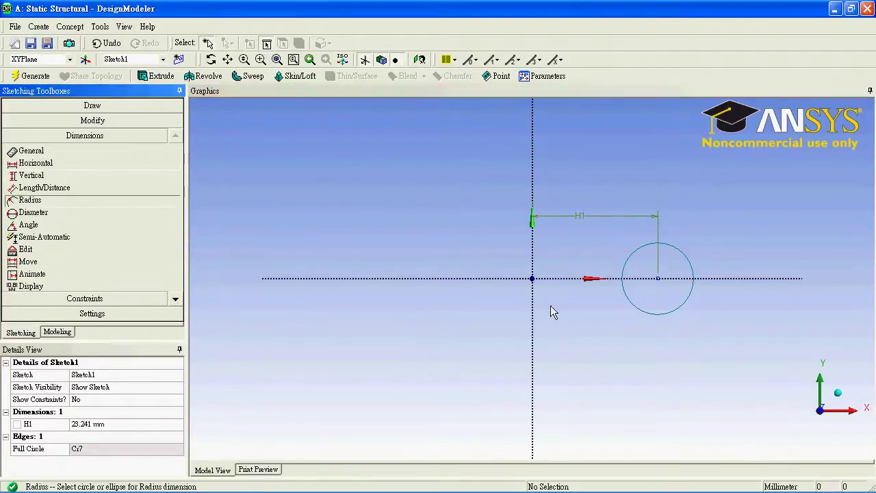
left_click(626, 303)
left_click(606, 337)
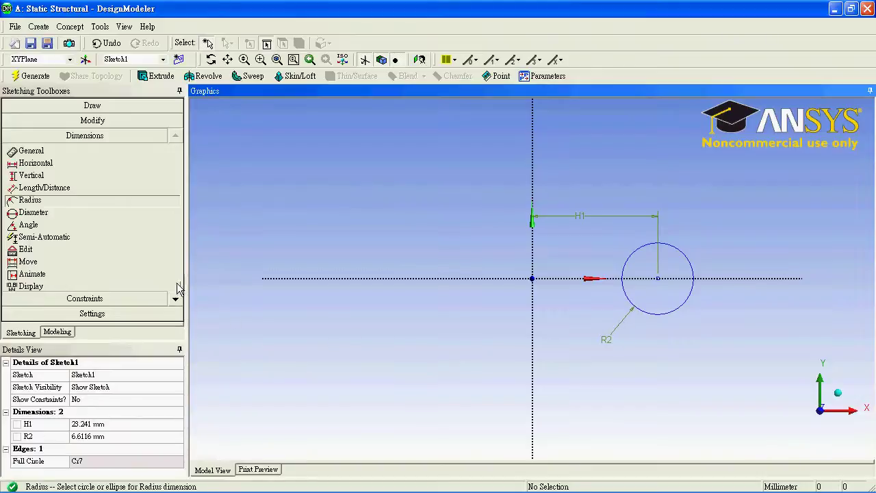
left_click(132, 286)
left_click(137, 286)
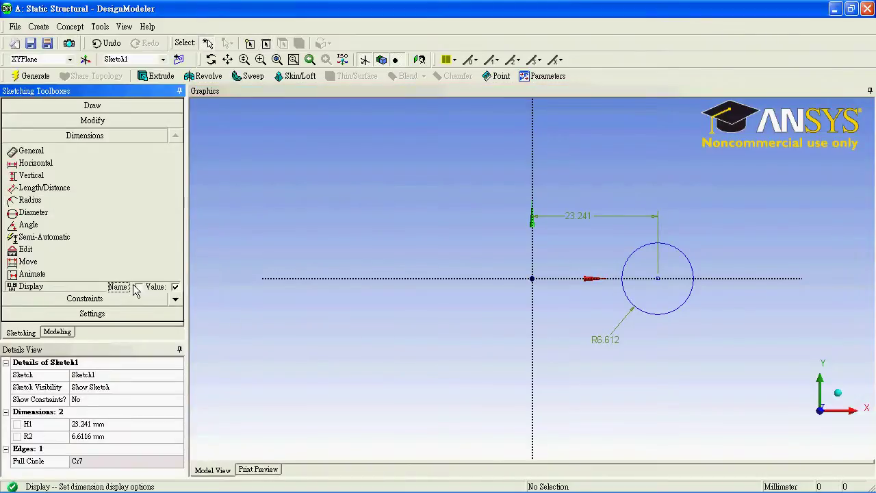
Set the circle center's horizontal distance to 322 mm and its radius to 7 mm, fitting the sketch in view
left_click(114, 425)
type("322")
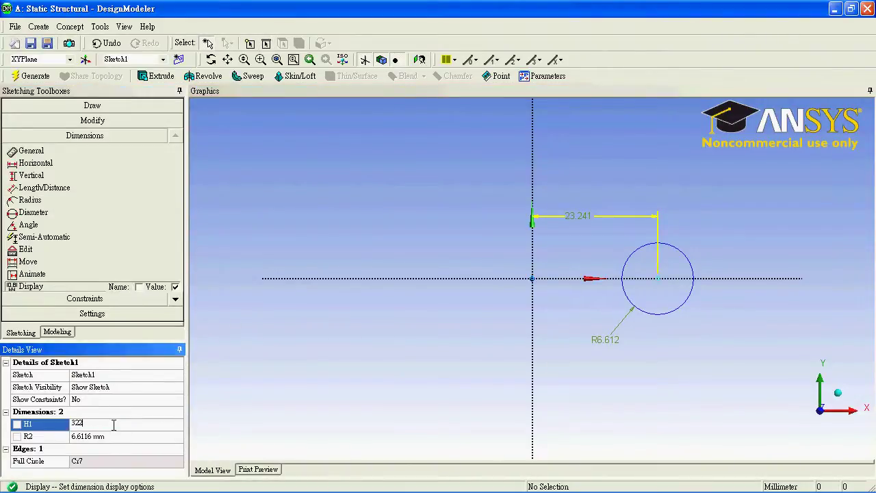
left_click(118, 436)
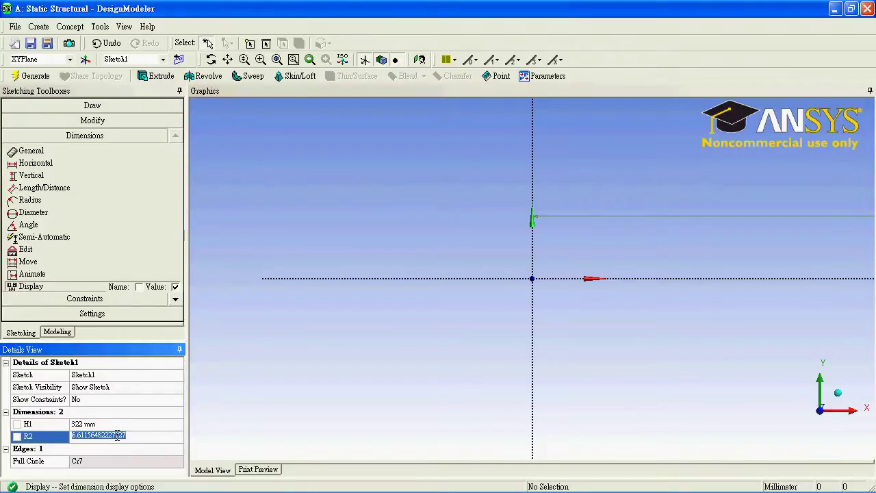
type("7")
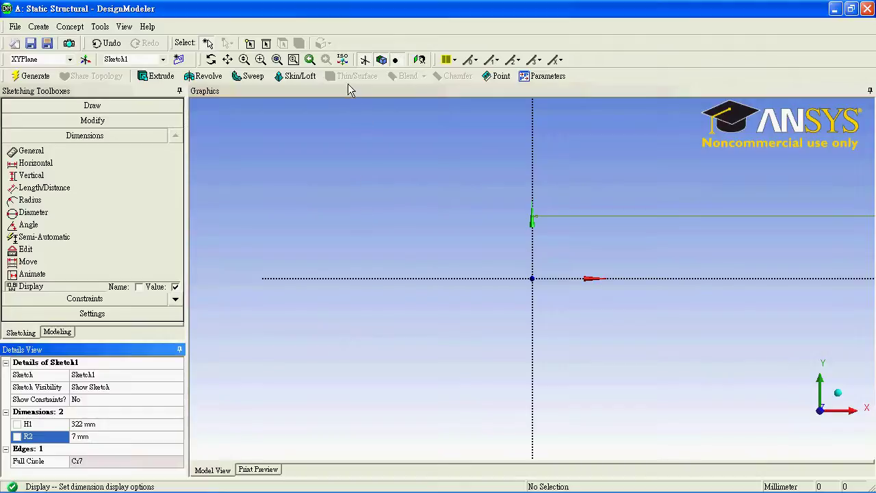
left_click(277, 59)
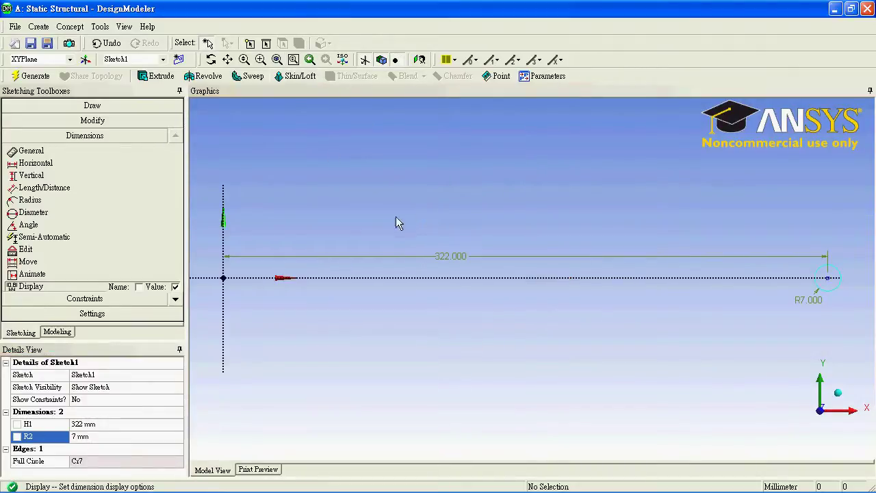
Sketch a second, similar-sized circle to the lower right of the first, centered about 16 mm below the X axis
left_click(92, 105)
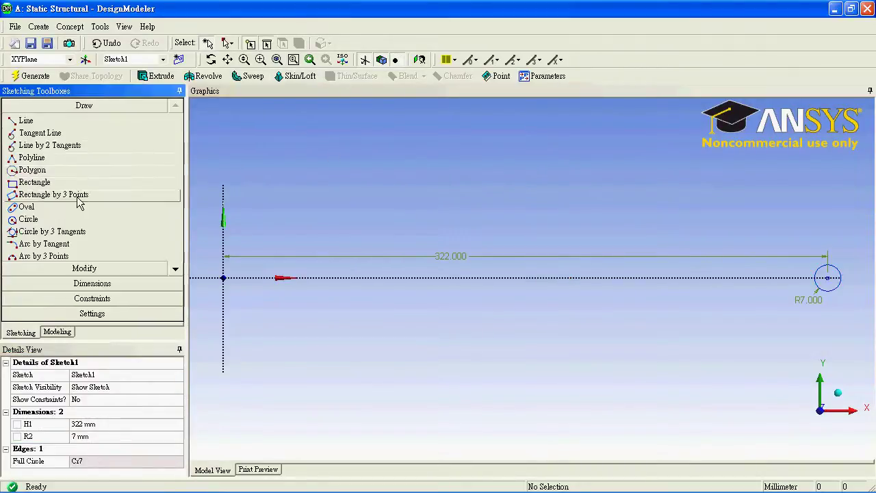
left_click(81, 219)
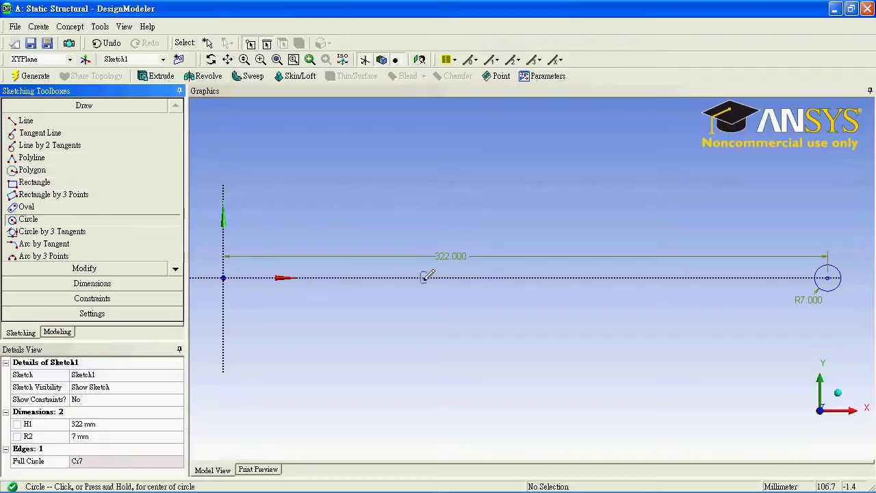
left_click(848, 306)
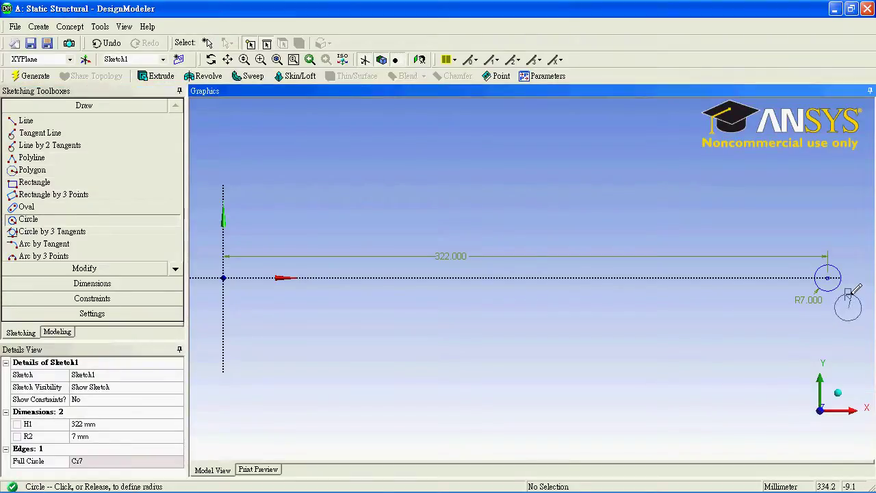
left_click(848, 293)
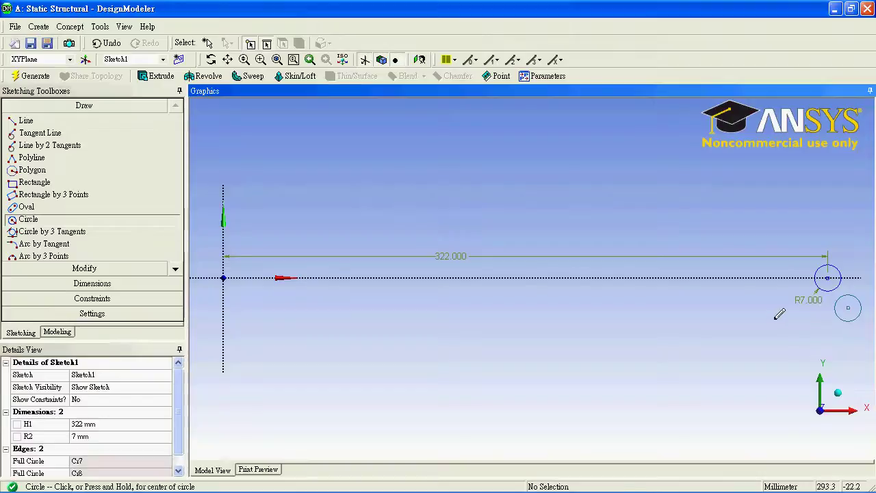
key("Escape")
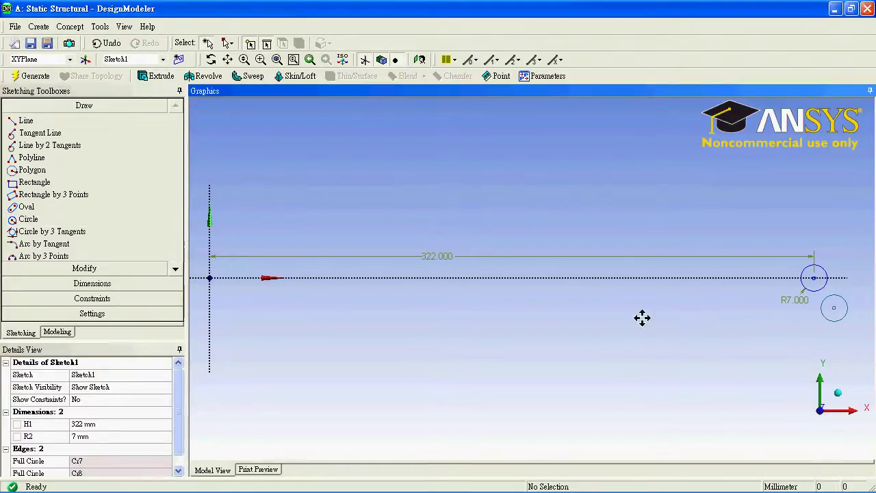
scroll(647, 280, "up", 3)
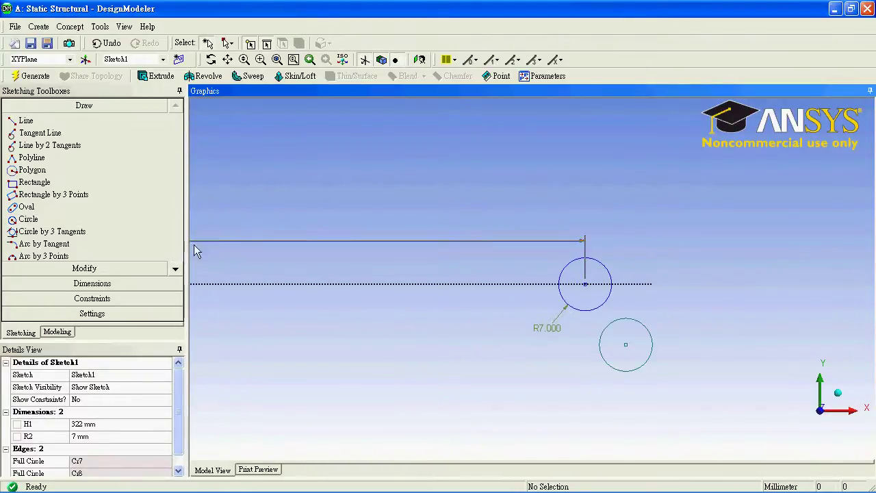
left_click(86, 121)
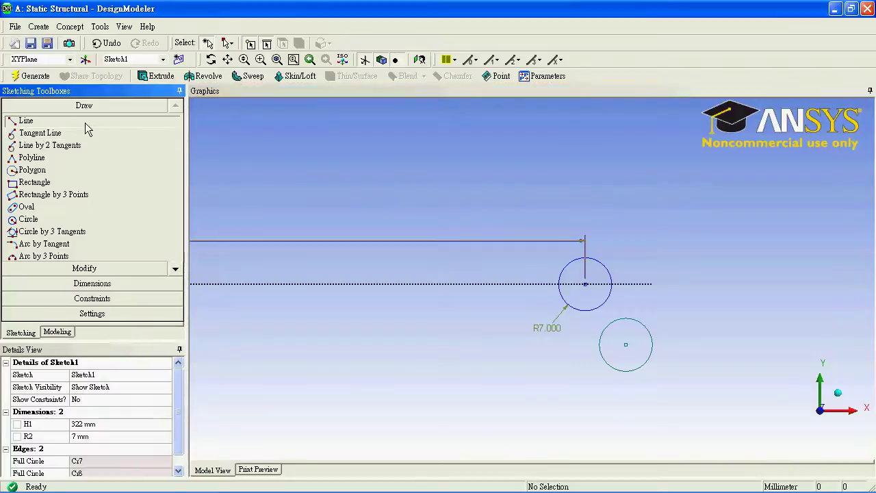
left_click(586, 258)
left_click(593, 258)
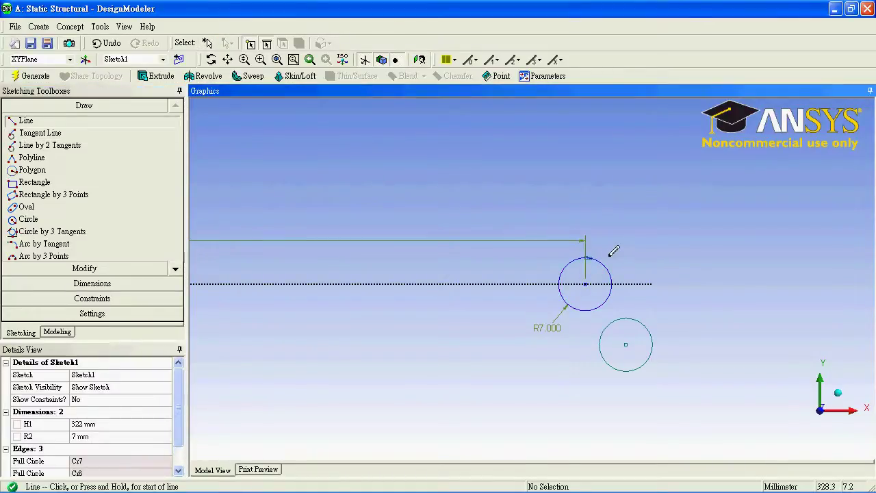
left_click(108, 43)
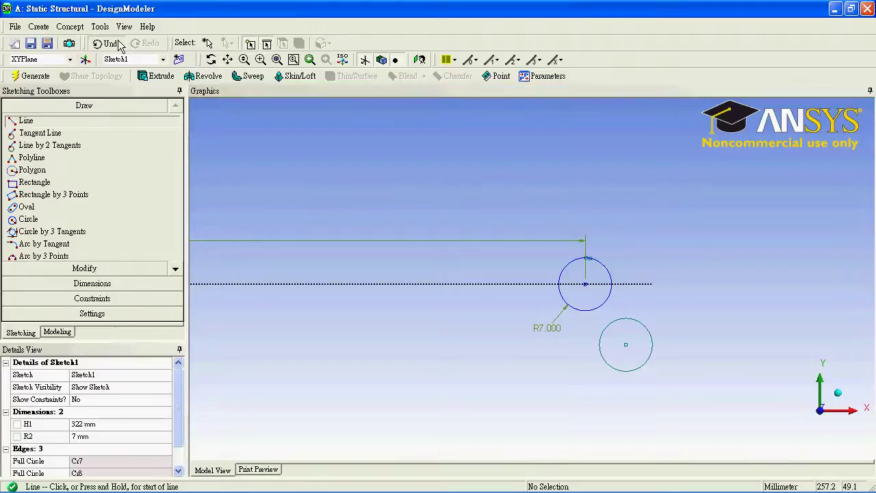
Draw a horizontal line about 16 mm rightward from the first circle's top and a horizontal tangent line leftward from the second circle's bottom
left_click(586, 258)
left_click(645, 258)
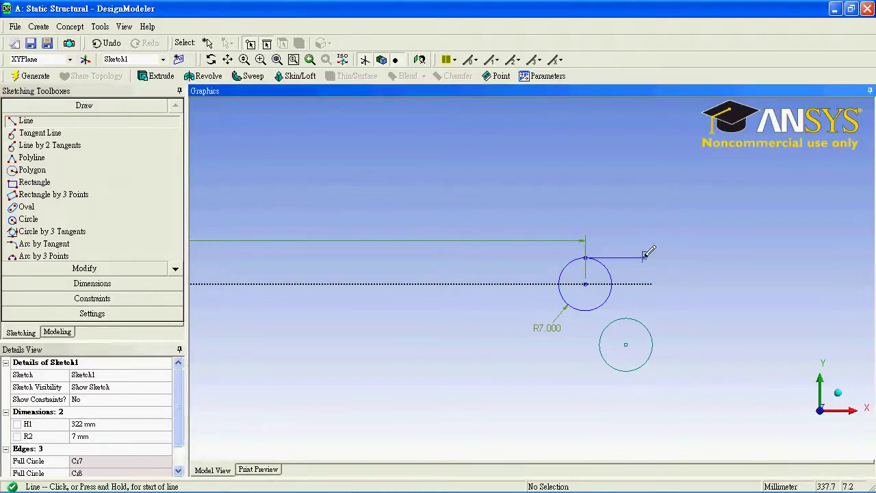
left_click(39, 133)
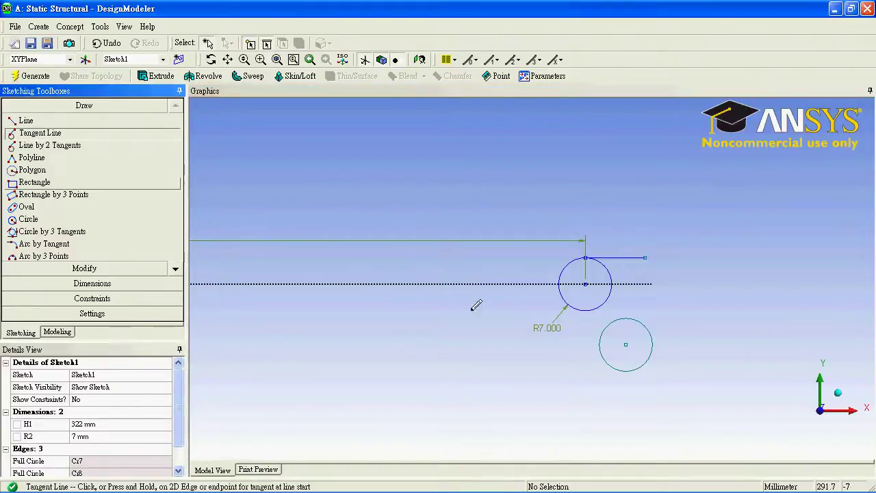
left_click(621, 369)
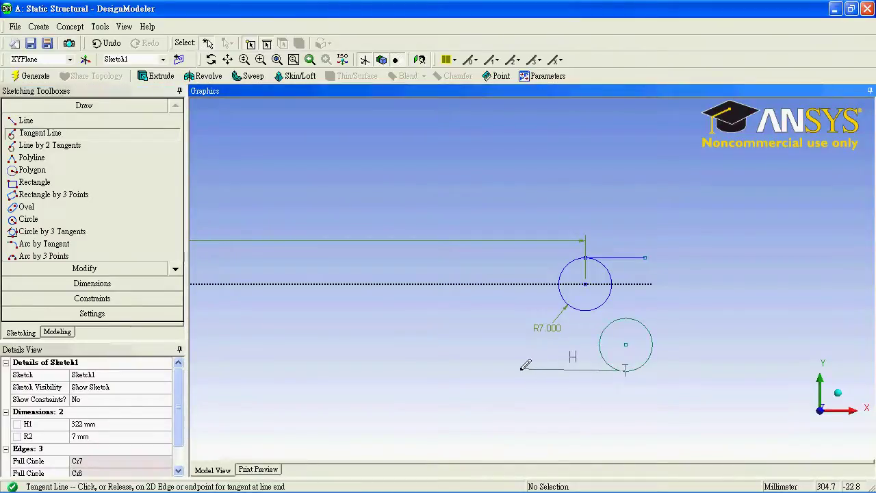
left_click(518, 370)
left_click(49, 145)
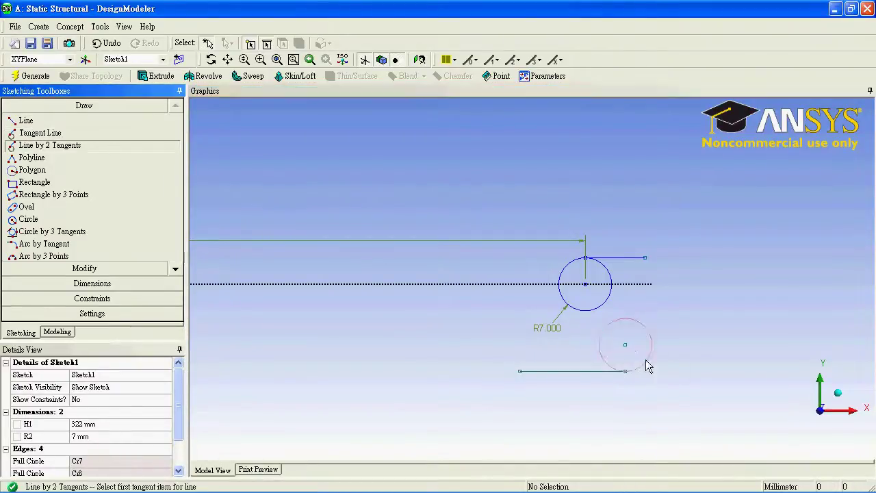
left_click(593, 312)
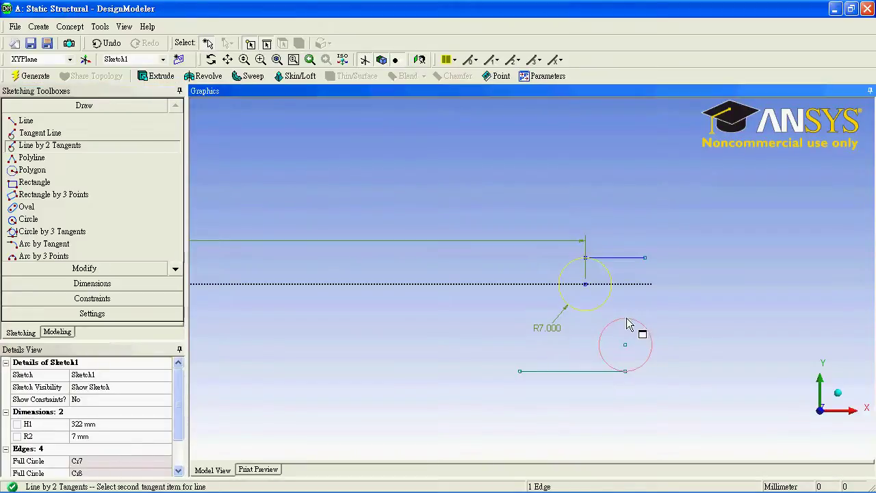
left_click(629, 324)
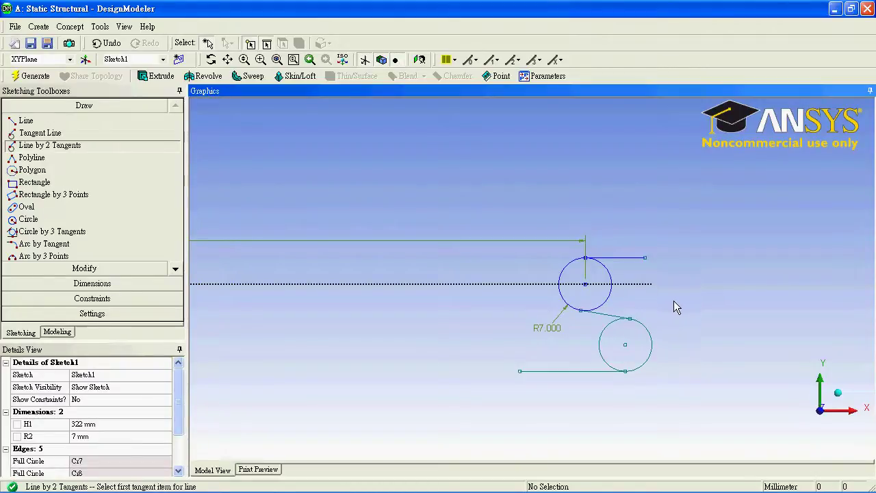
left_click(112, 43)
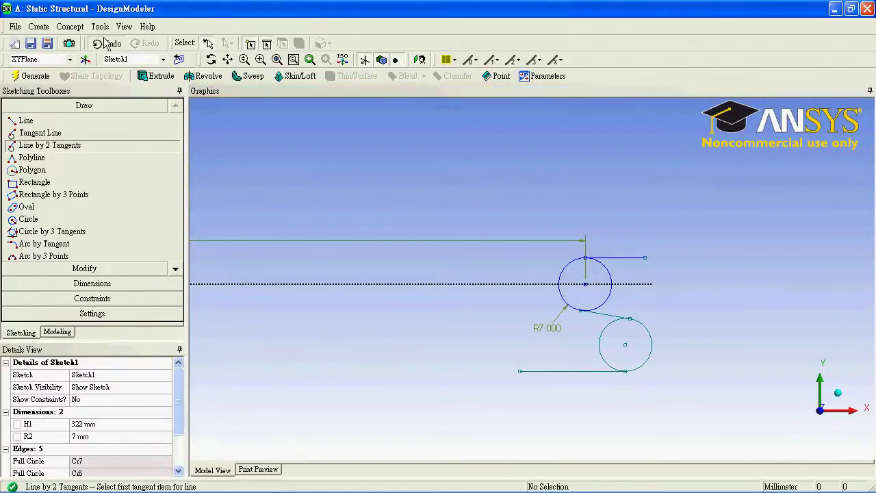
Add a vertical dimension between the second circle's center and the X axis, placed to the right of the circles
left_click(86, 283)
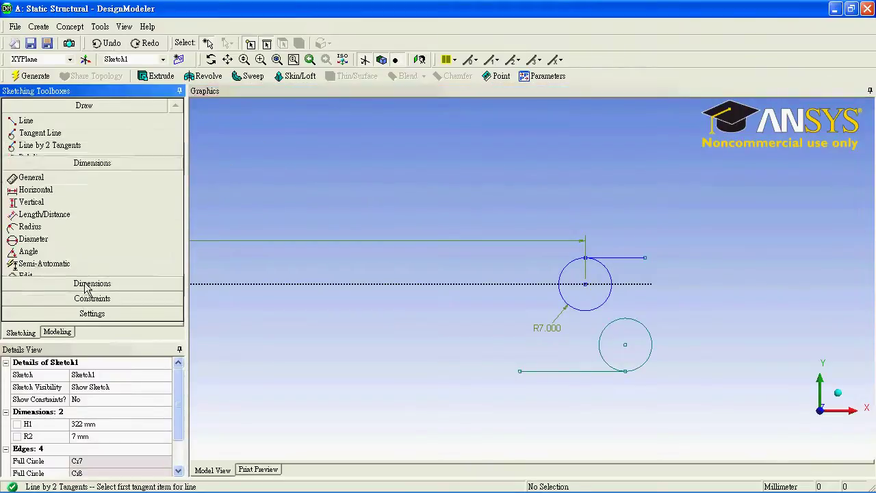
left_click(77, 176)
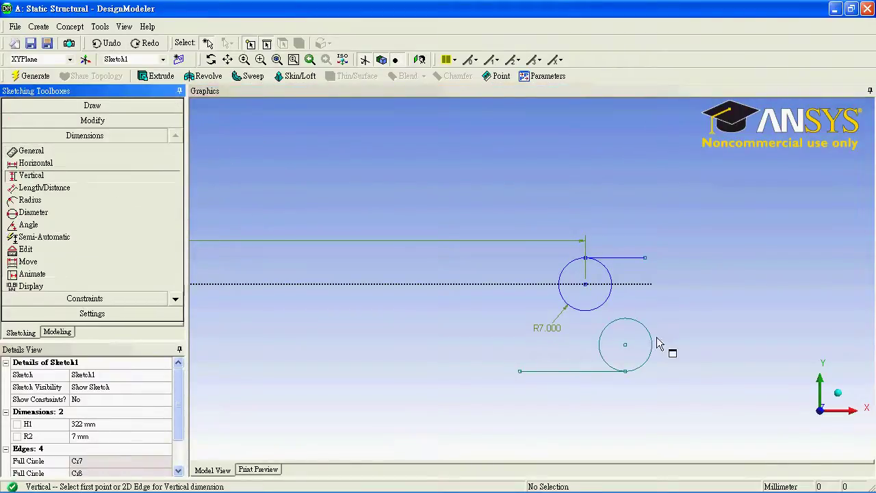
left_click(628, 347)
left_click(632, 285)
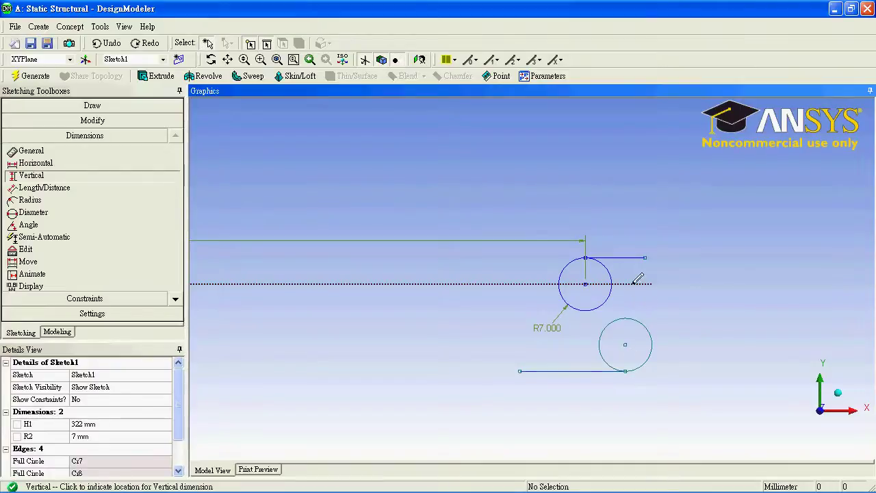
left_click(736, 303)
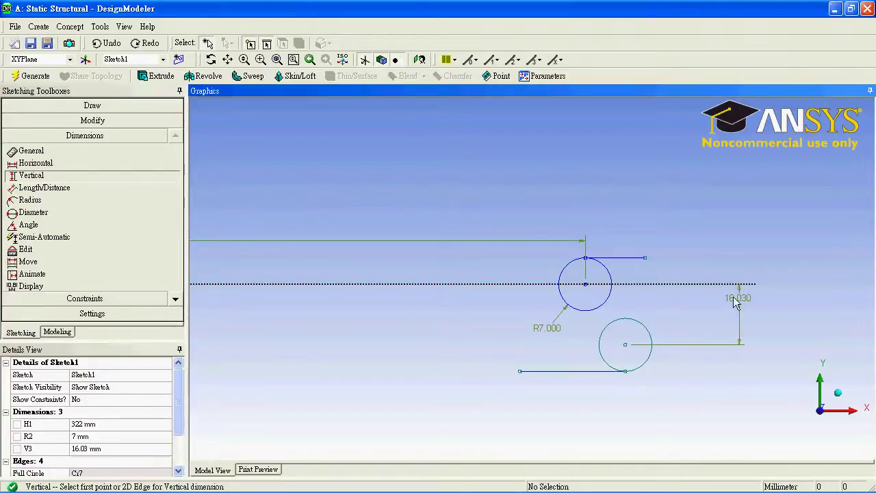
Set the vertical distance from the second circle's center to the X axis to 14 mm
left_click(138, 448)
type("14")
key("Return")
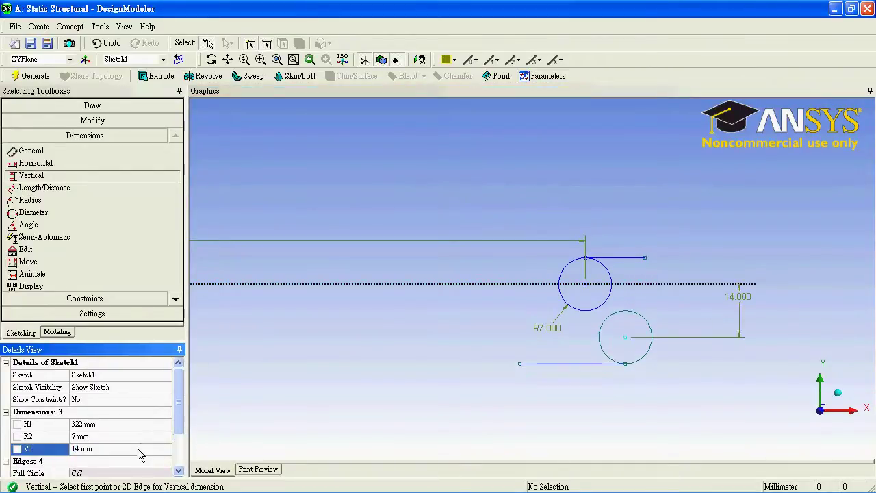
Add a horizontal dimension between the two circle centers, placed above the circles, and set it to 14 mm
left_click(68, 166)
left_click(585, 284)
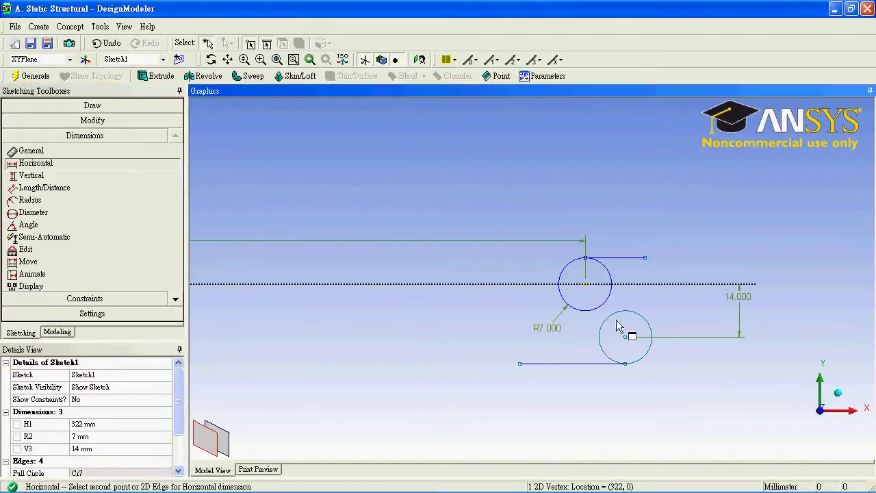
left_click(625, 336)
left_click(608, 204)
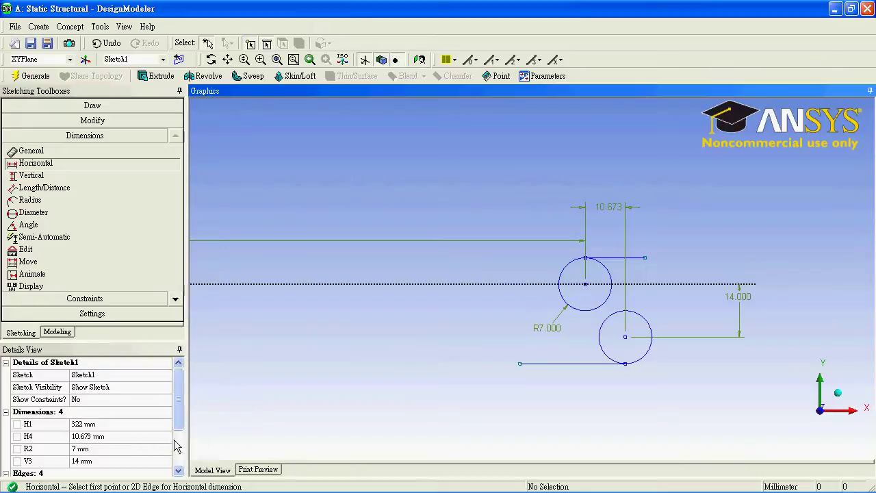
left_click(134, 438)
type("14")
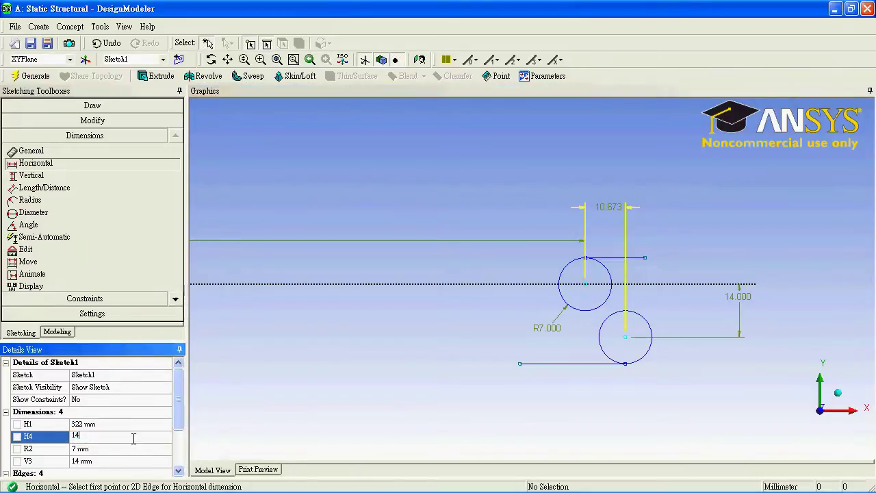
key("Return")
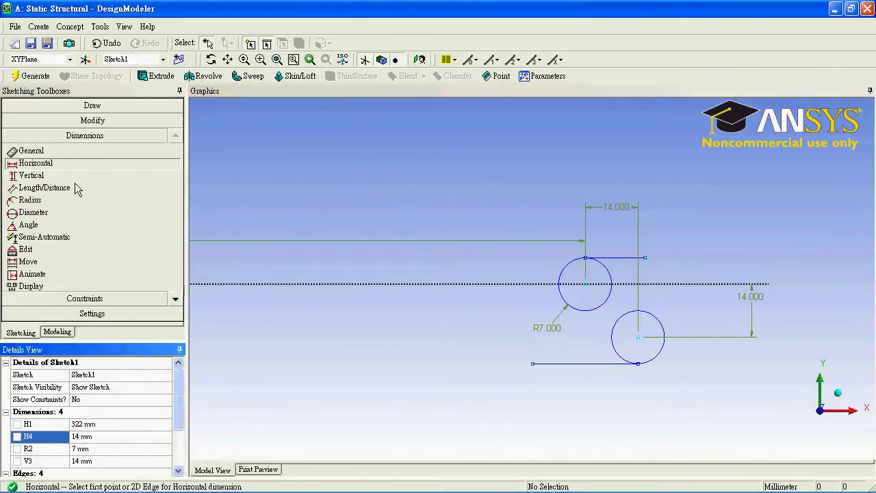
Draw a line by two tangents joining the bottom of the first circle to the top of the second circle
left_click(109, 106)
left_click(96, 148)
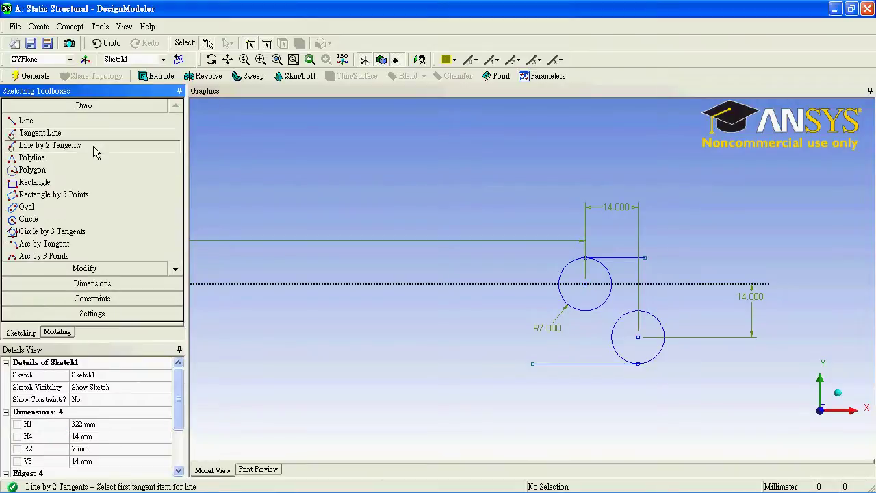
left_click(597, 318)
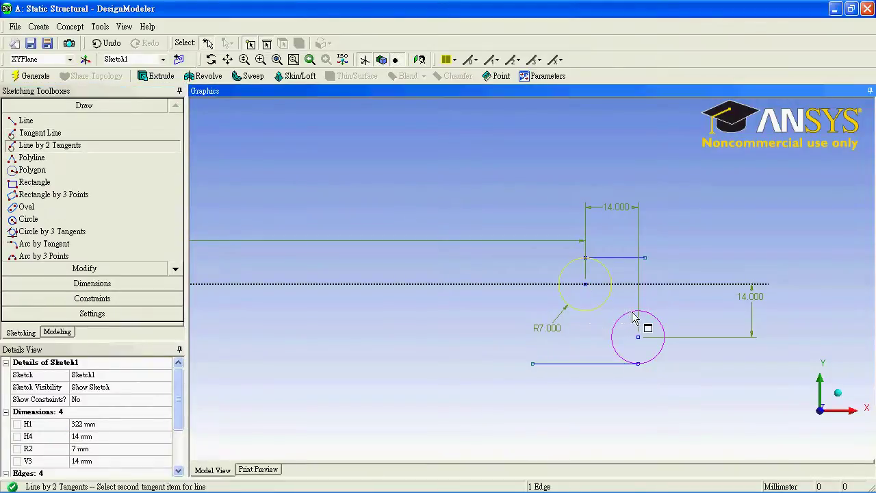
left_click(634, 321)
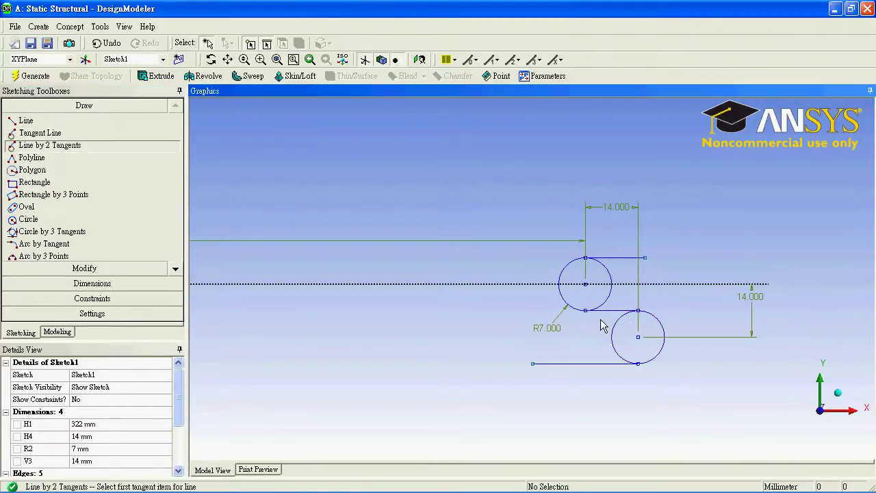
Apply an equal length constraint between the line joining the circles and the line at the second circle's bottom
left_click(124, 298)
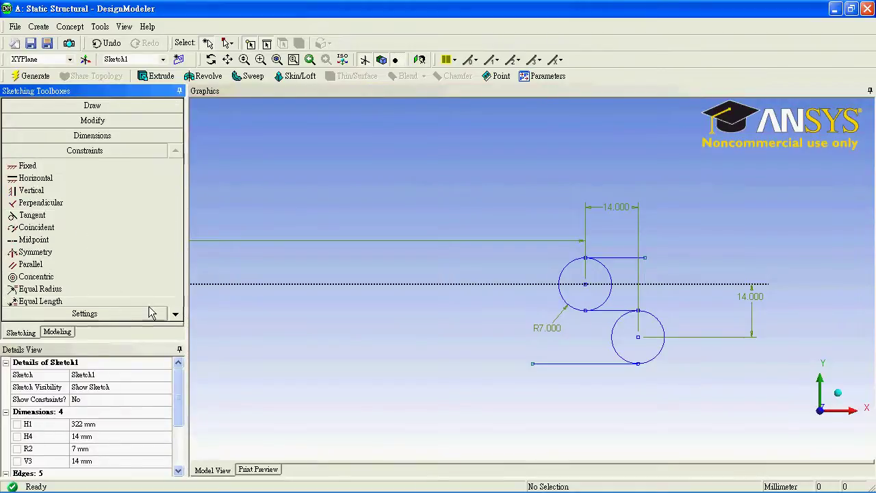
left_click(176, 315)
left_click(130, 290)
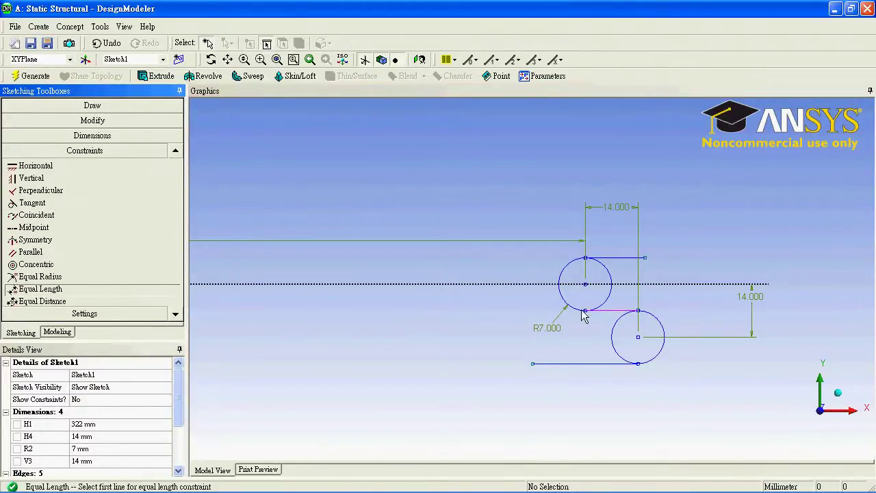
left_click(603, 311)
left_click(602, 364)
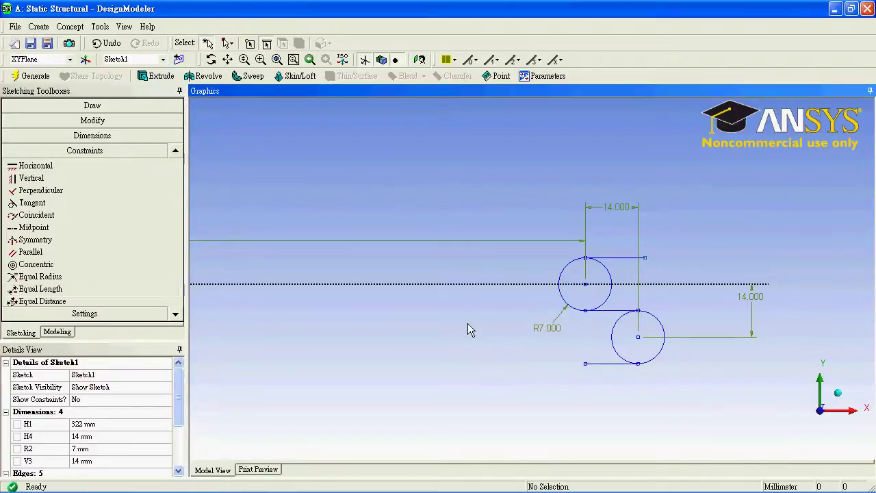
Trim away the first circle's right half, the horizontal line at its top and the second circle's left half, leaving an S-shaped profile
left_click(115, 121)
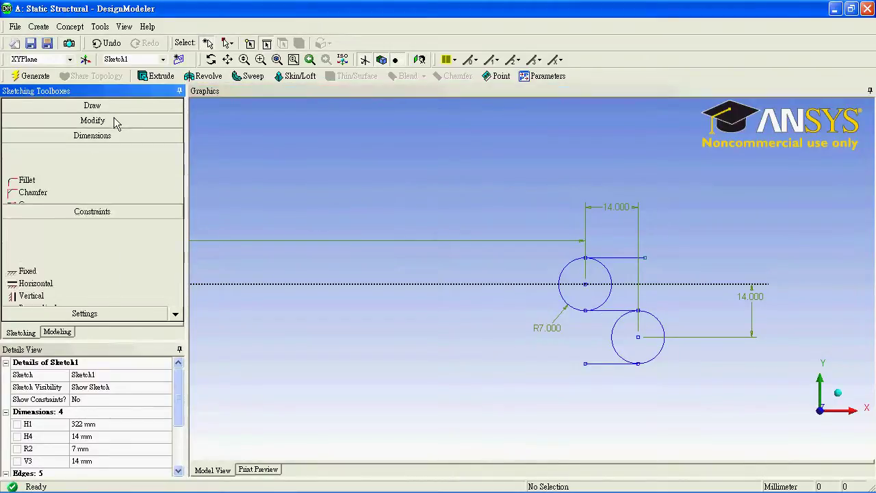
left_click(105, 172)
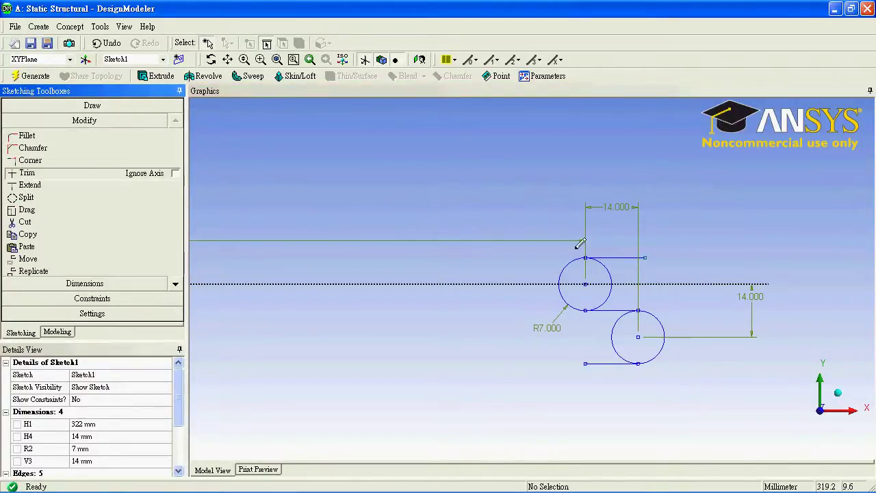
left_click(609, 276)
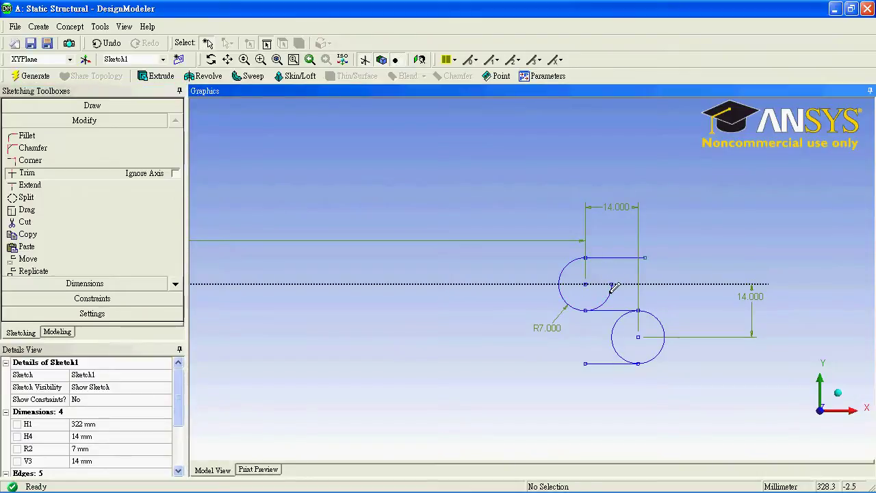
left_click(616, 257)
left_click(620, 321)
key("Escape")
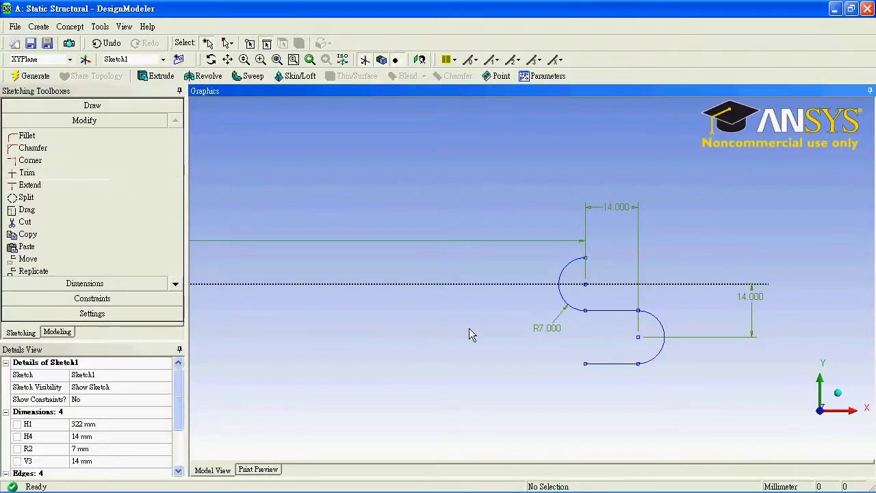
Replicate the two arcs and two lines of the S-shaped profile using the default paste handle, placing the copy to its lower left
left_click(120, 299)
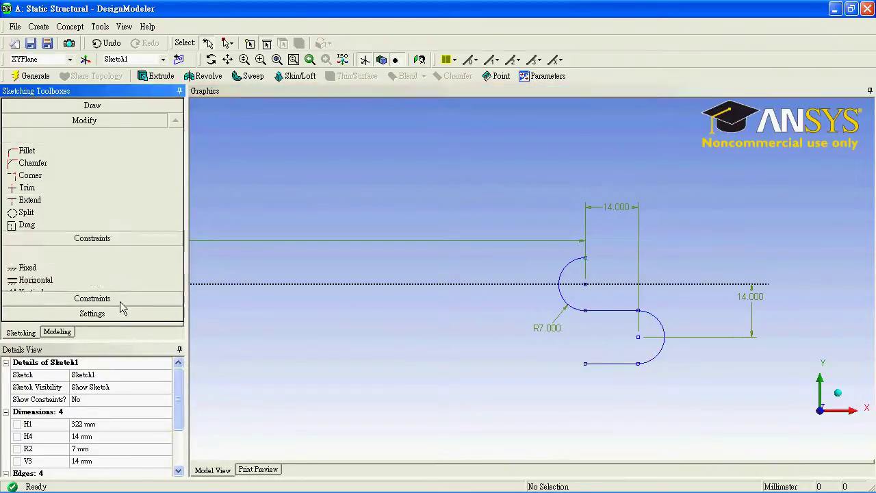
left_click(128, 121)
scroll(378, 202, "down", 1)
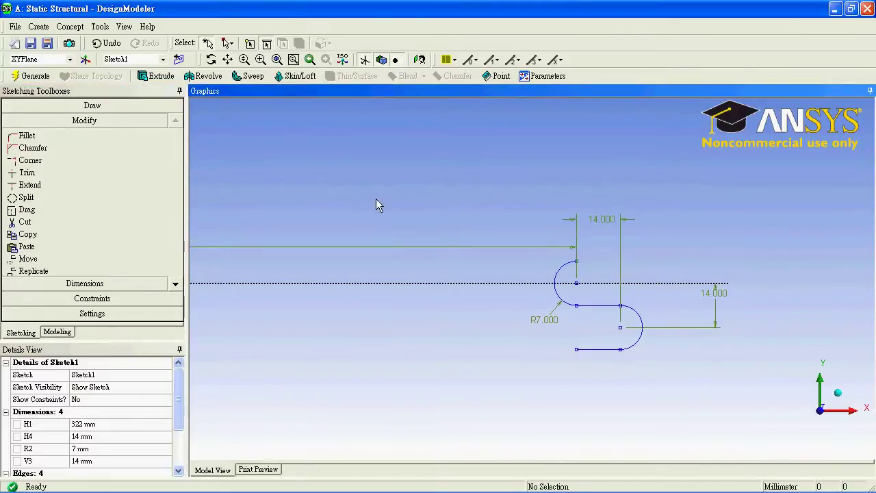
left_click(106, 272)
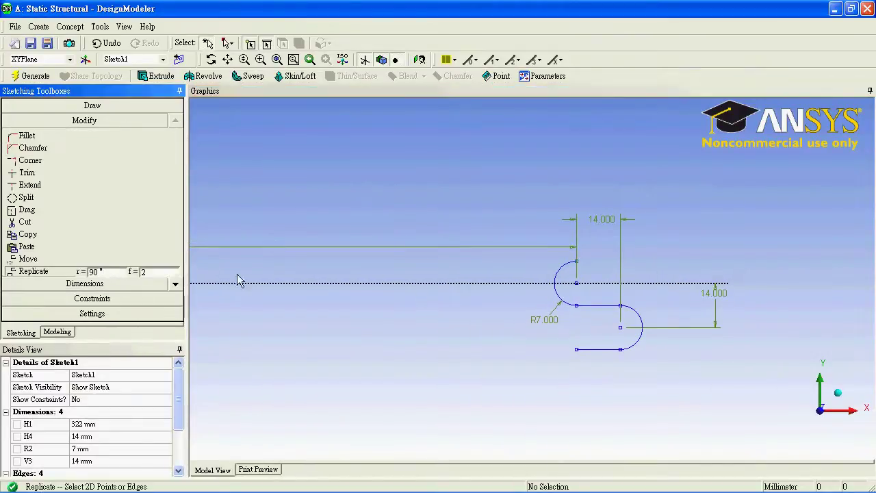
left_click(559, 296)
left_click(600, 305, "ctrl")
left_click(643, 323, "ctrl")
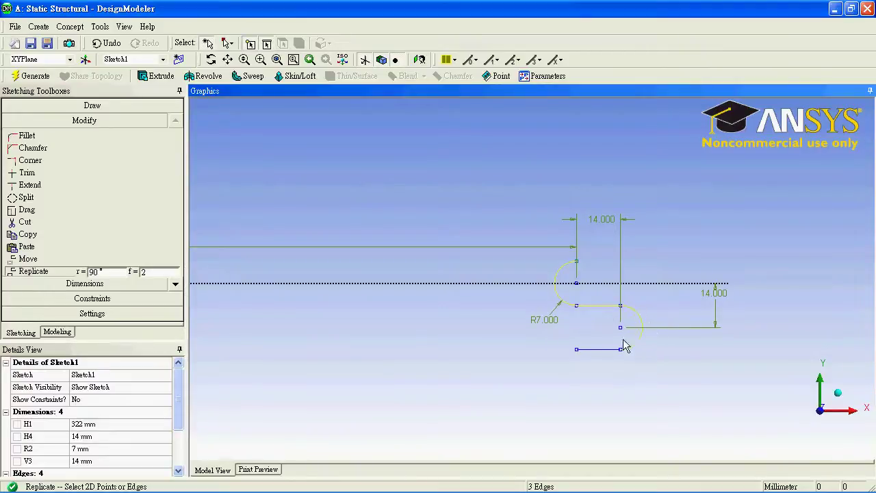
left_click(612, 350, "ctrl")
right_click(516, 193)
left_click(562, 243)
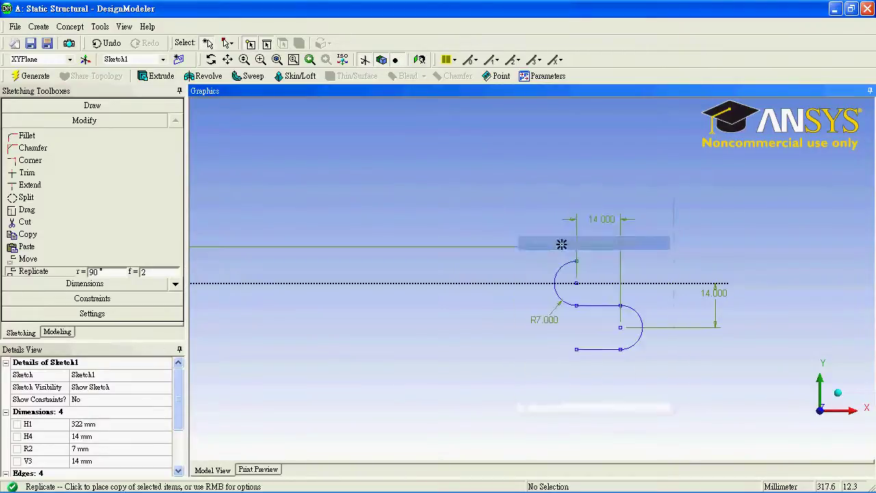
left_click(457, 337)
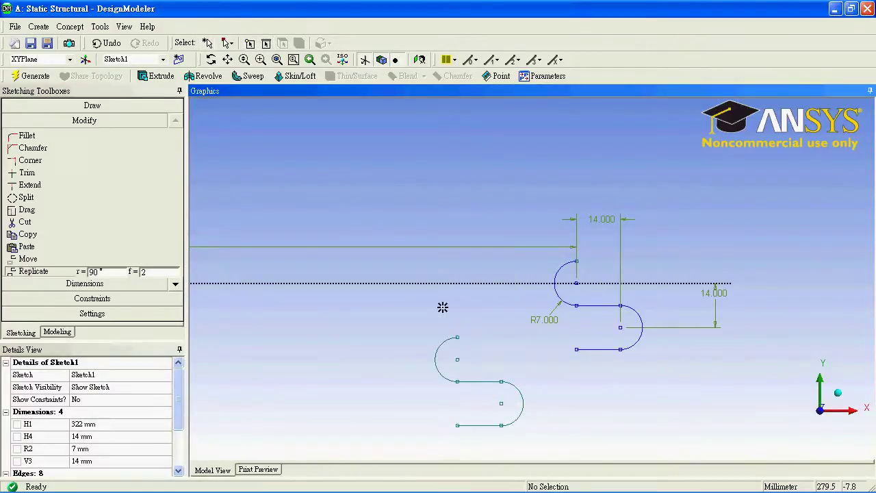
Join the copy to the original with a concentric constraint between the copy's top endpoint and the original's bottom-left endpoint
left_click(158, 301)
left_click(120, 281)
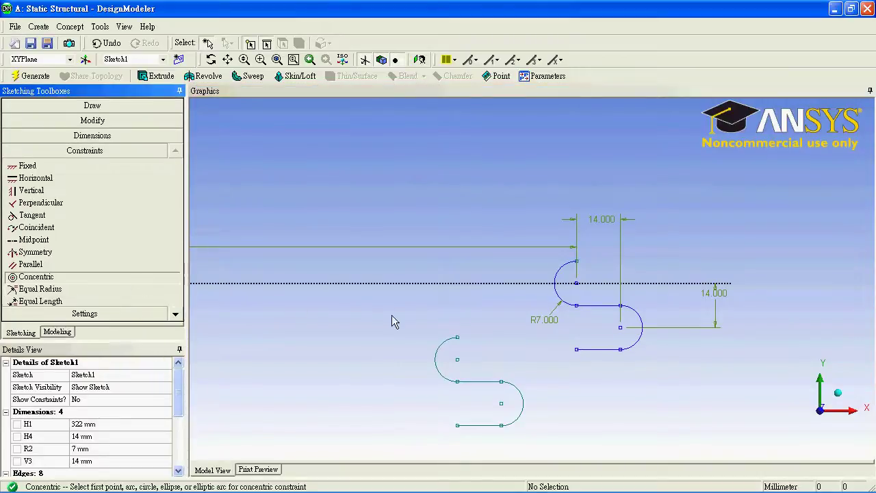
left_click(458, 335)
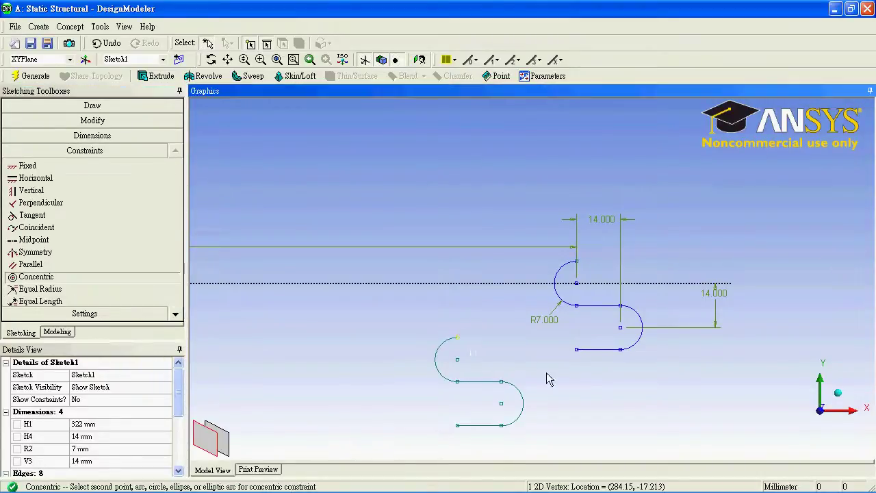
left_click(577, 349)
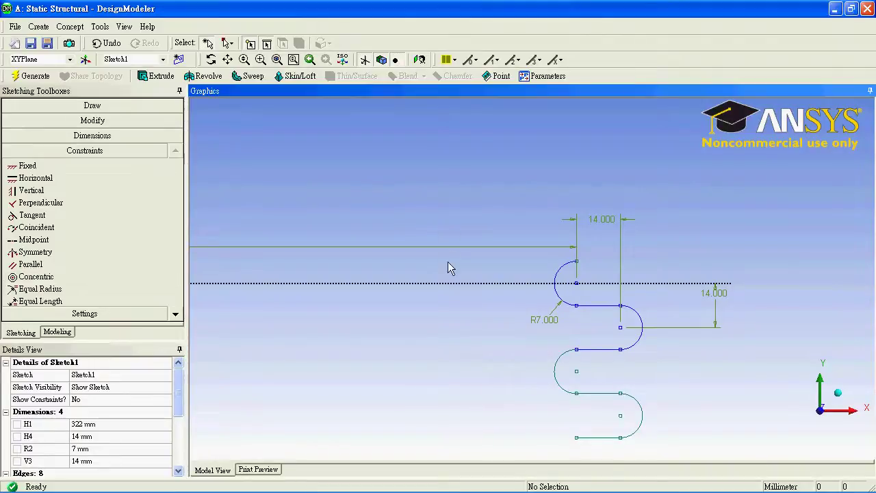
Replicate all eight arcs and lines of the joined profile using the default paste handle, placing the first copy to its lower left
middle_click_drag(448, 262, 385, 139, "ctrl")
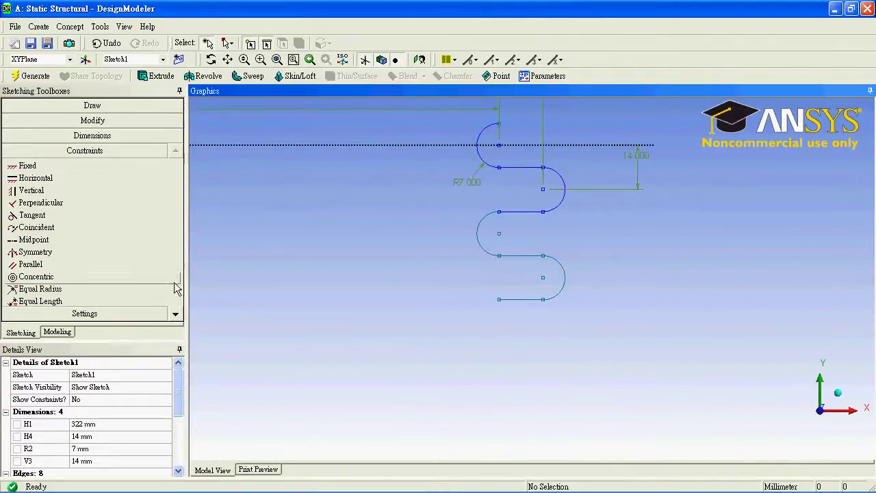
left_click(125, 117)
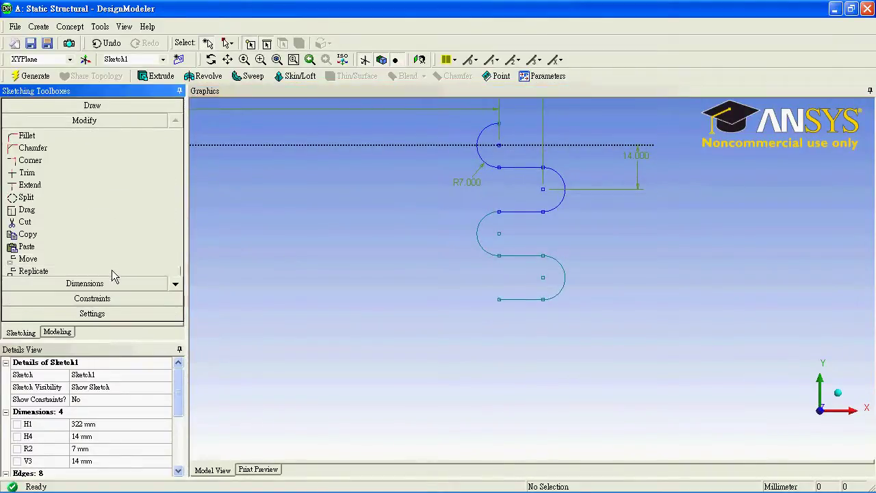
left_click(34, 270)
left_click(481, 161)
left_click(521, 168, "ctrl")
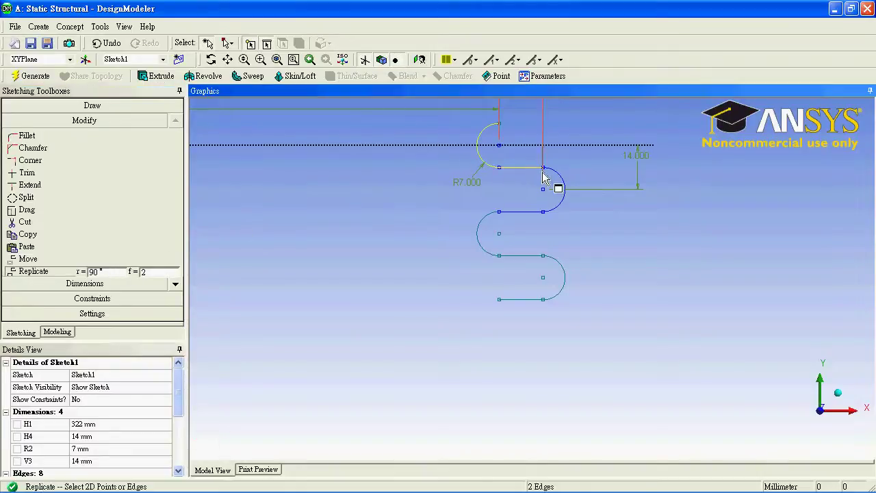
left_click(558, 202, "ctrl")
left_click(533, 213, "ctrl")
left_click(480, 233, "ctrl")
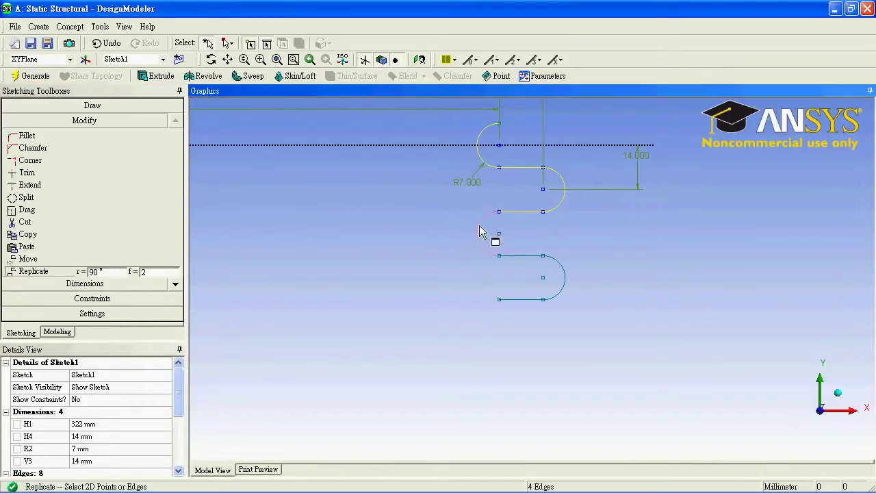
left_click(527, 256, "ctrl")
left_click(559, 268, "ctrl")
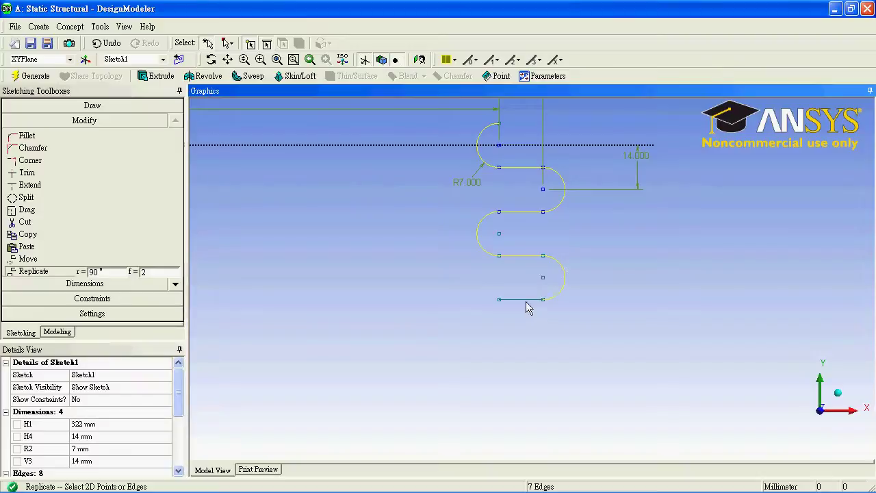
left_click(527, 300, "ctrl")
right_click(395, 258)
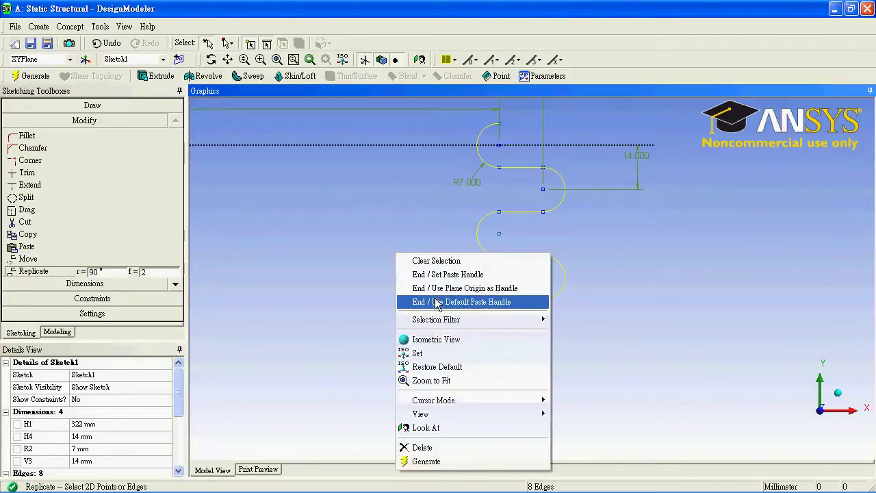
left_click(441, 301)
left_click(368, 268)
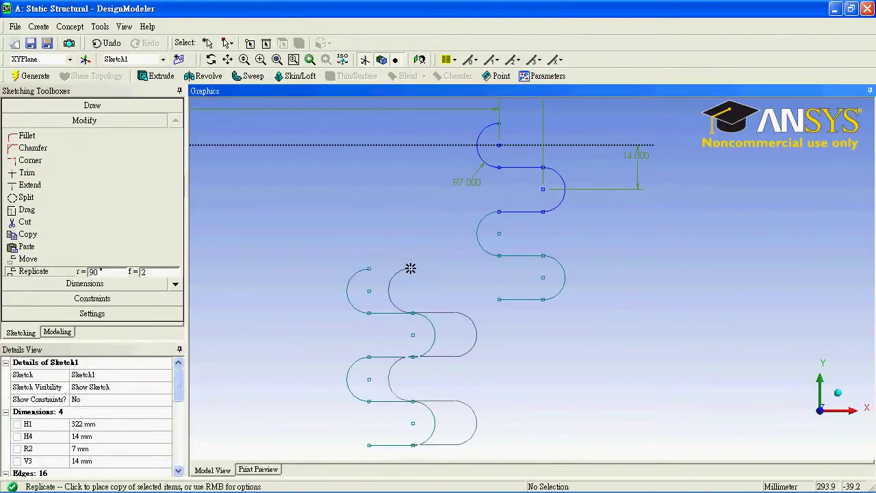
Place four more copies of the eight-edge profile, staggered diagonally down to the lower left, and end the Replicate command
scroll(411, 267, "down", 3)
scroll(420, 306, "down", 2)
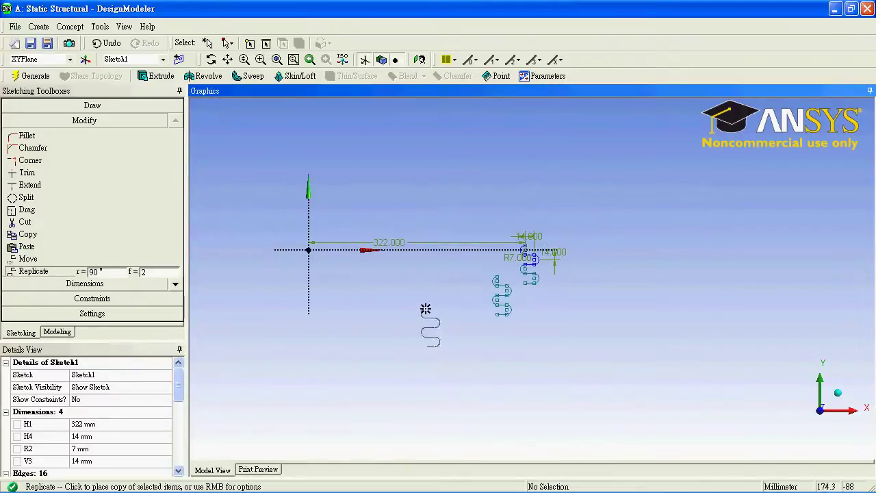
left_click(463, 311)
left_click(433, 342)
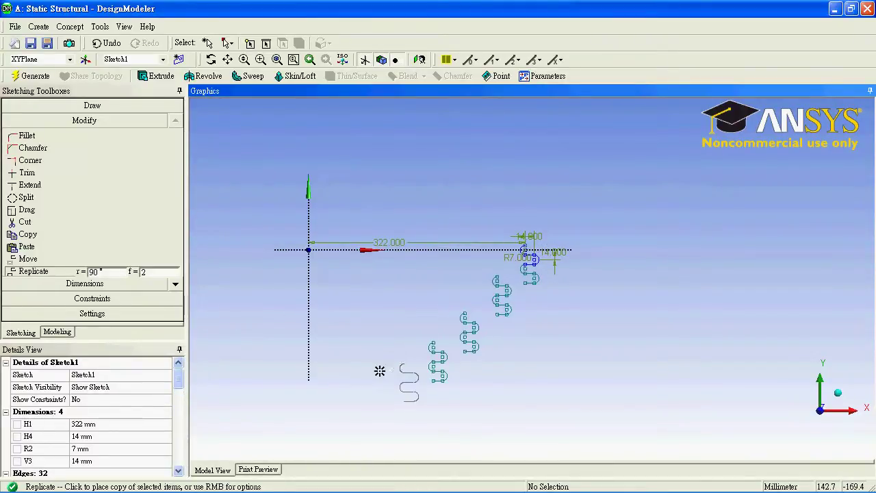
left_click(380, 371)
left_click(368, 362)
key("Escape")
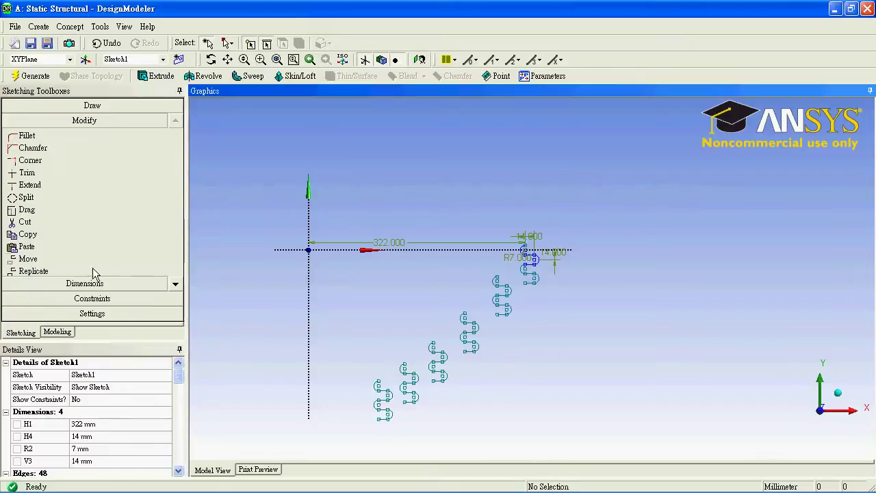
Join the two nearest profile copies end to end below the original with concentric constraints between their top endpoints and the chain's bottom-left endpoint
left_click(96, 297)
left_click(94, 277)
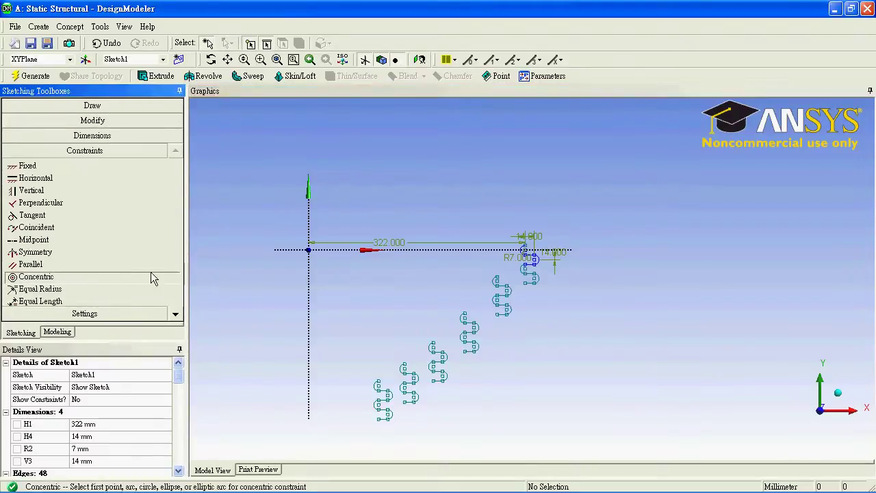
left_click(497, 279)
left_click(531, 281)
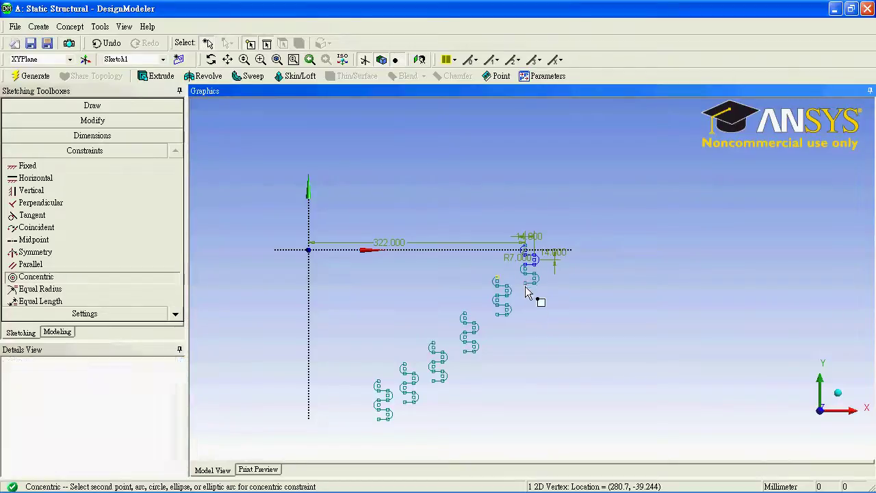
left_click(465, 317)
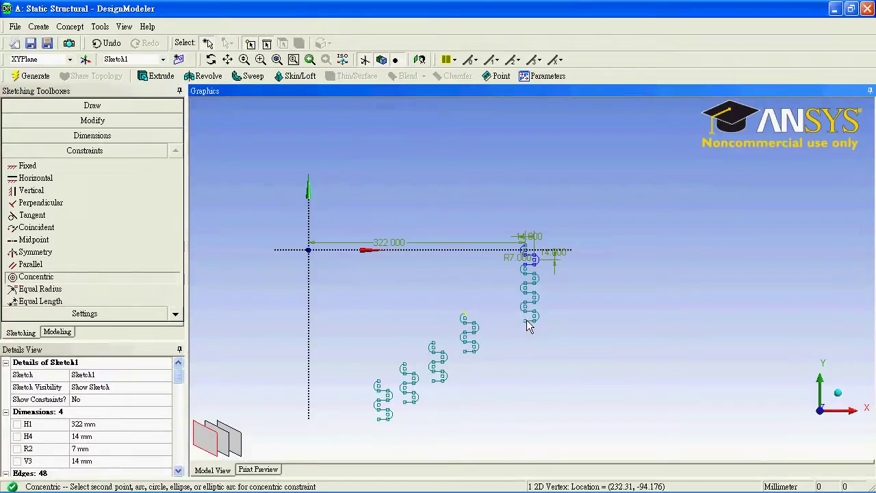
left_click(526, 319)
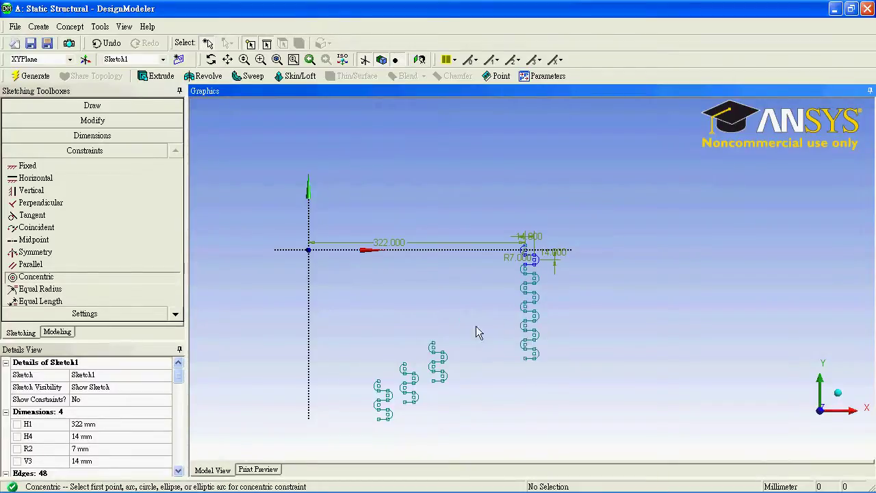
Attach the remaining three profile copies one below another with concentric constraints at their endpoints, completing the vertical chain
left_click(432, 347)
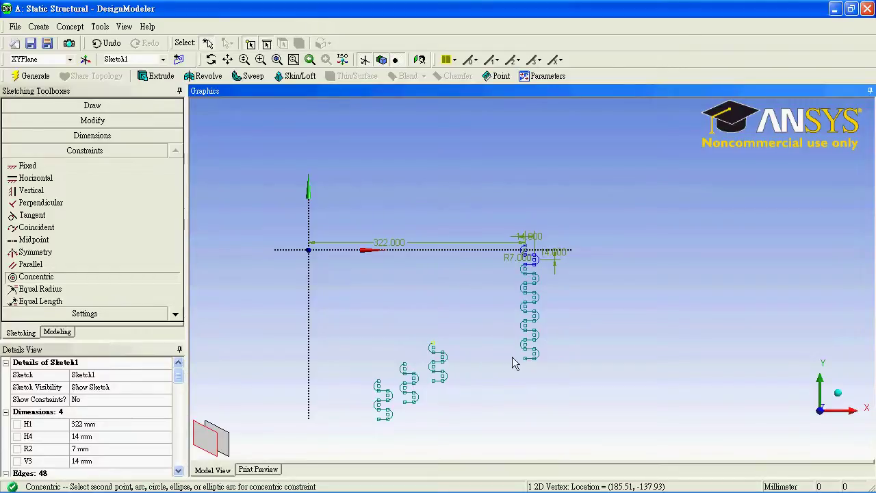
left_click(527, 357)
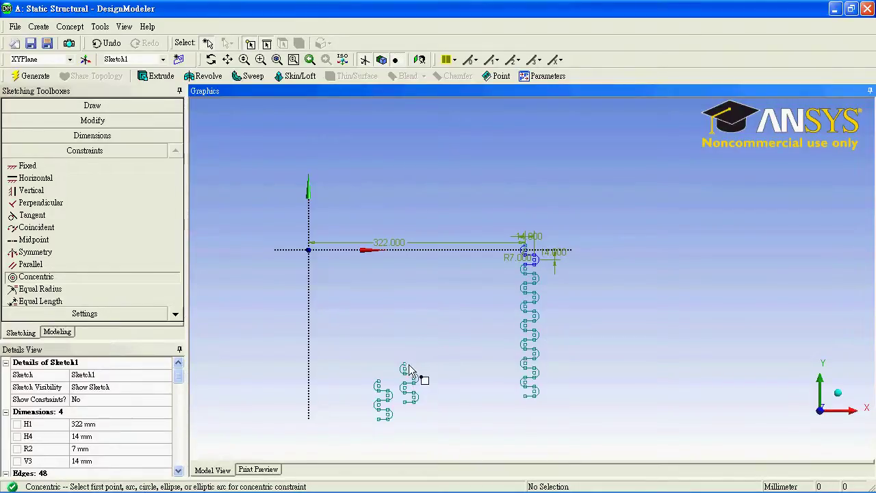
left_click(420, 374)
left_click(533, 390)
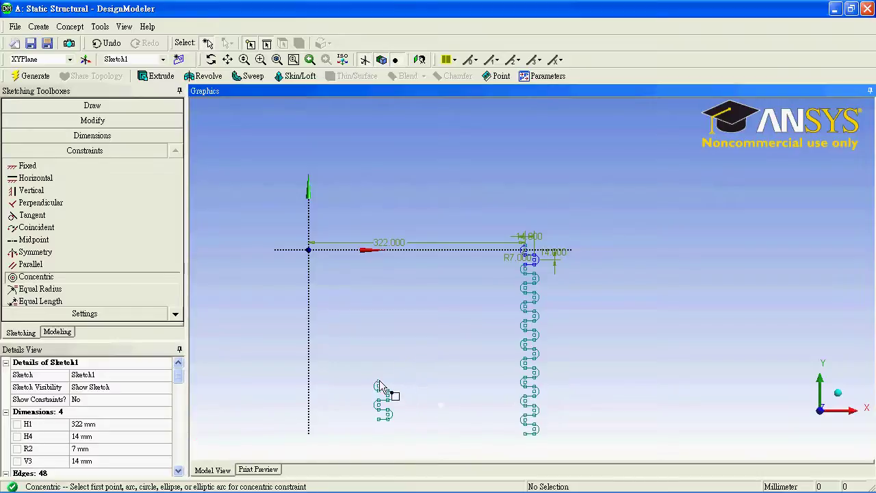
left_click(523, 440)
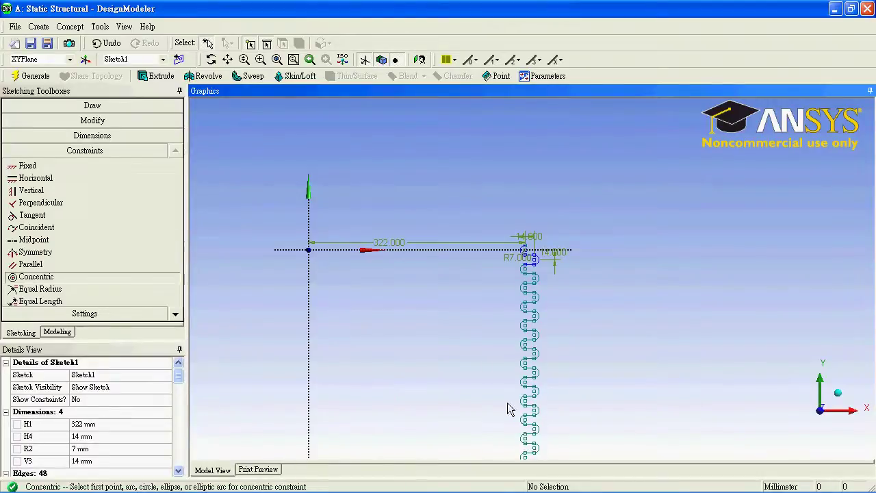
left_click(277, 60)
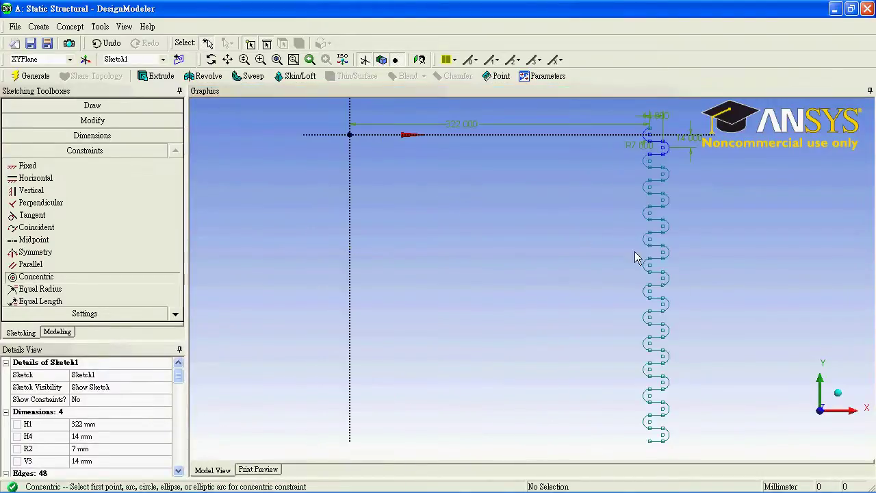
Trim away the lowest two lines and two arcs of the chain, then end the Trim command
left_click(81, 119)
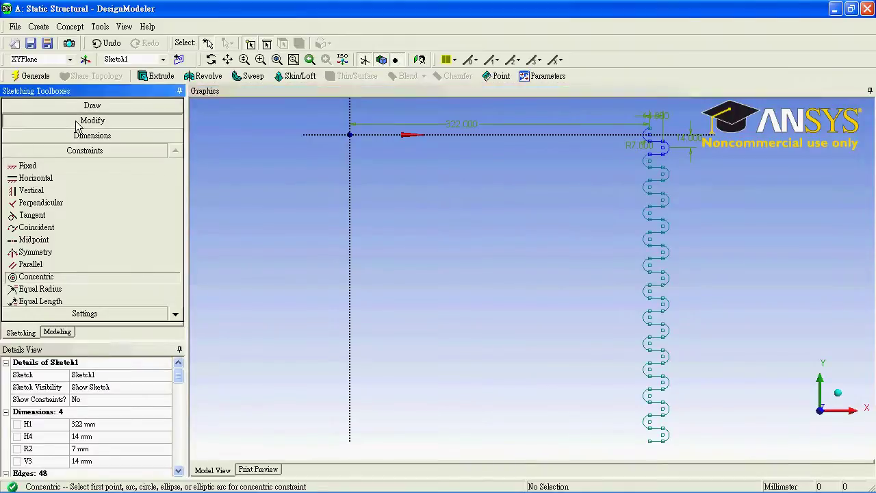
left_click(61, 175)
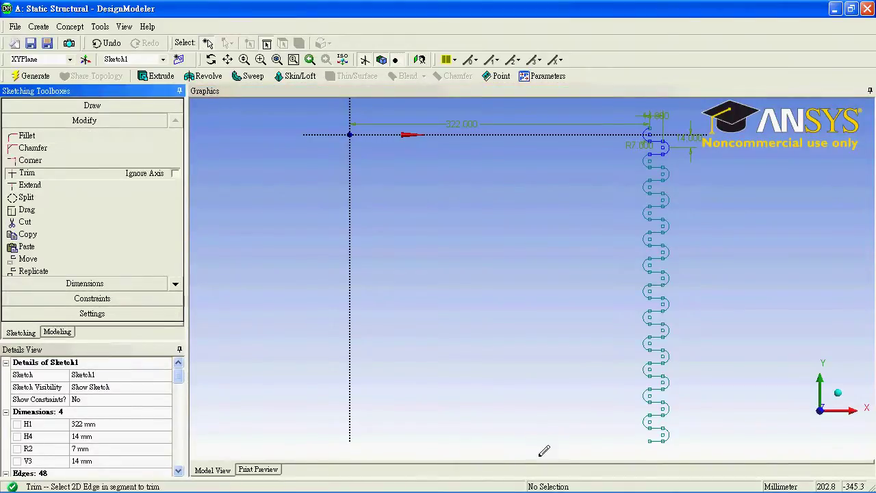
left_click(665, 436)
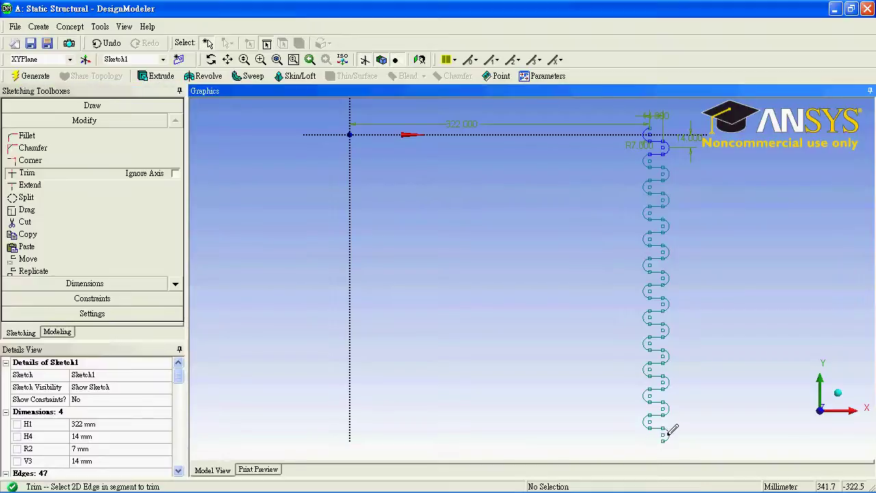
left_click(664, 431)
left_click(648, 419)
key("Escape")
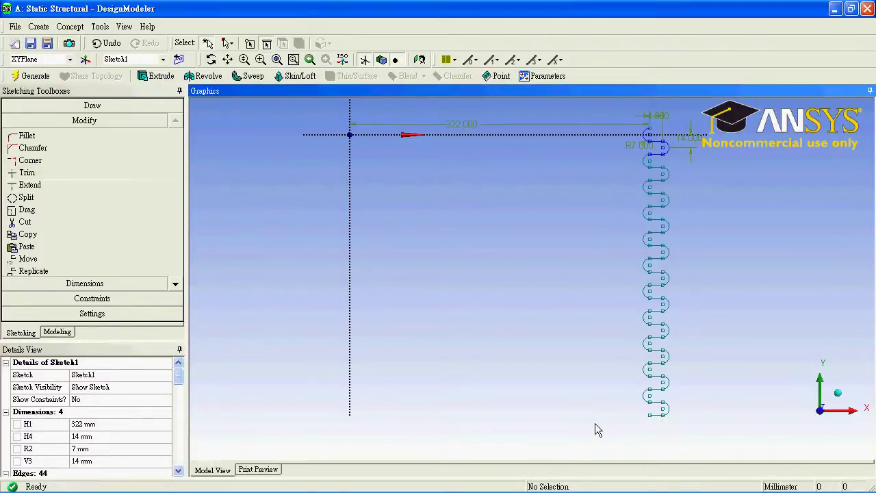
mouse_move(571, 257)
middle_mouse_down("ctrl")
mouse_move(545, 260)
mouse_move(438, 401)
middle_mouse_up("ctrl")
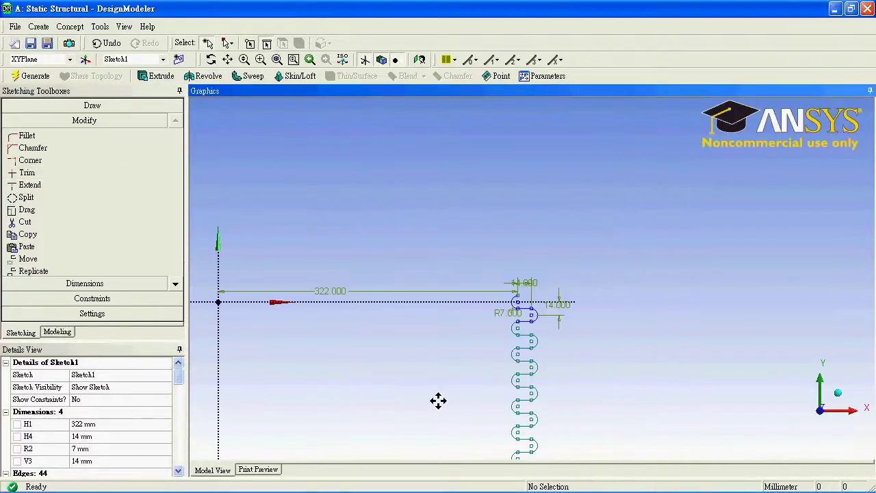
left_click(89, 106)
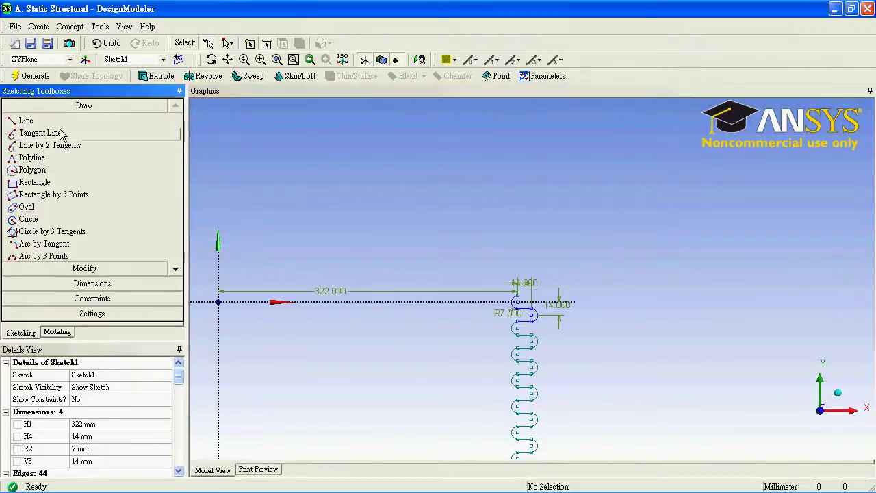
left_click(26, 121)
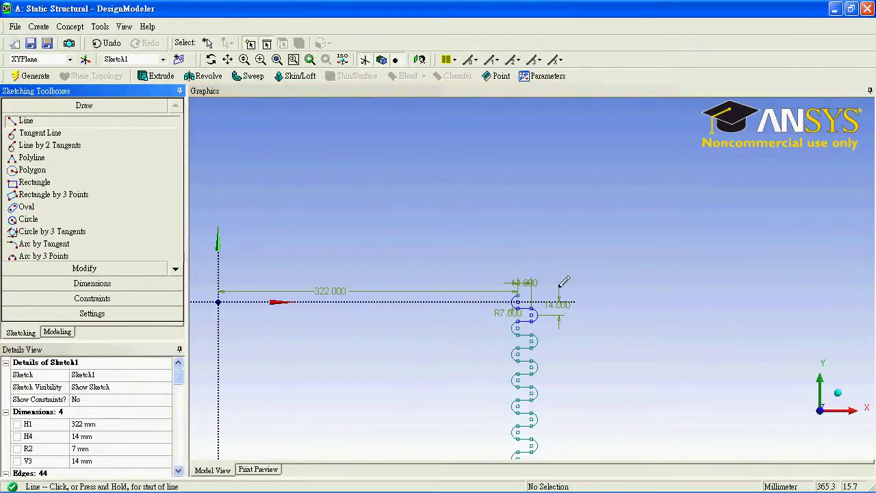
left_click(512, 300)
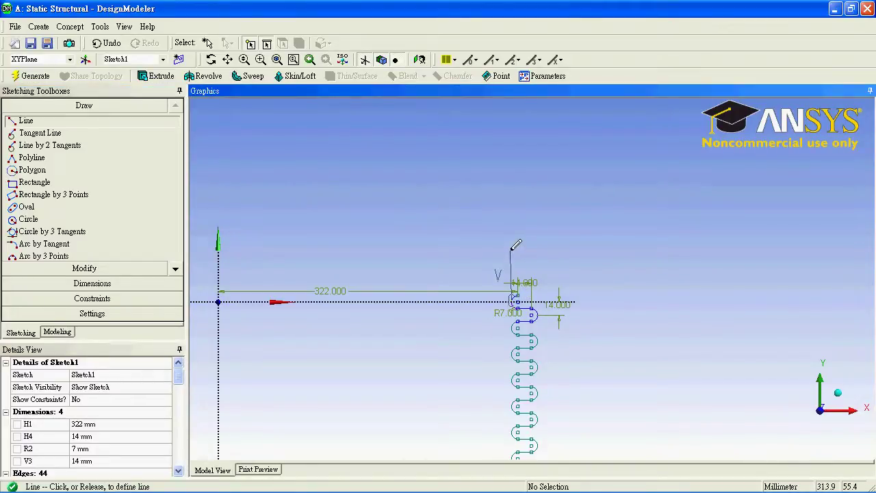
key("Escape")
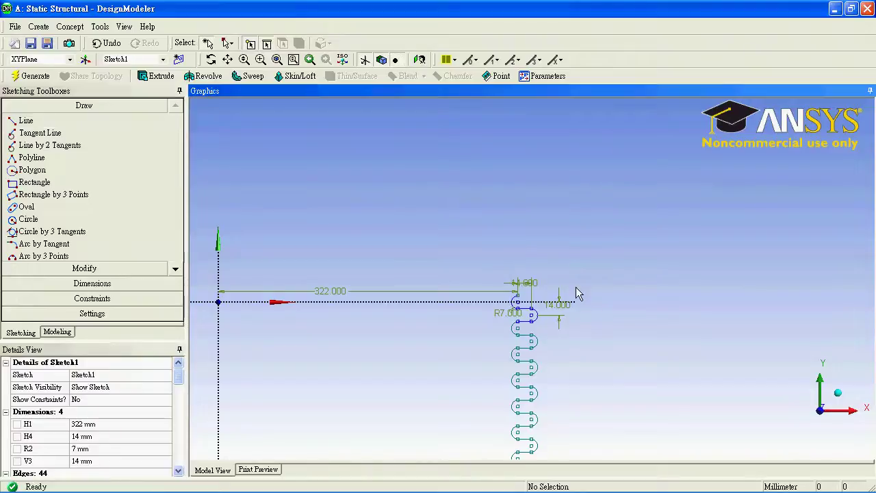
Draw a vertical line about 40 mm long upward from the leftmost point of the top arc on the X axis
scroll(576, 287, "up", 3)
left_click(87, 124)
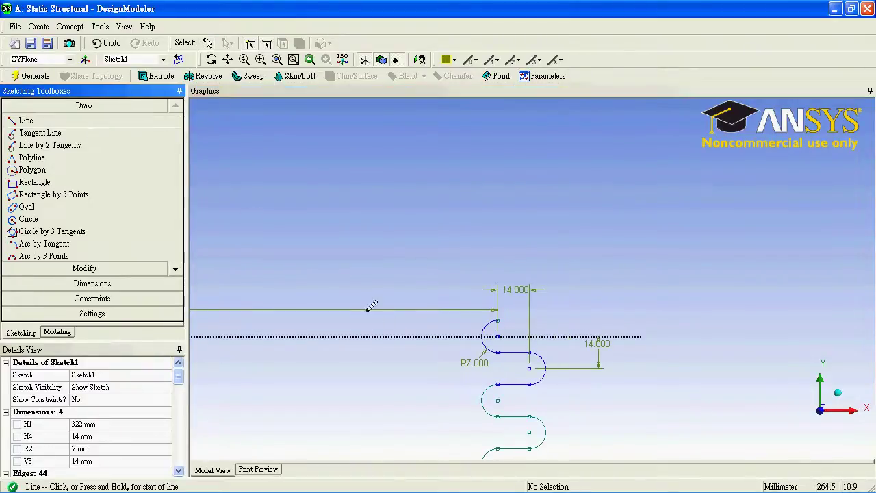
left_click(481, 335)
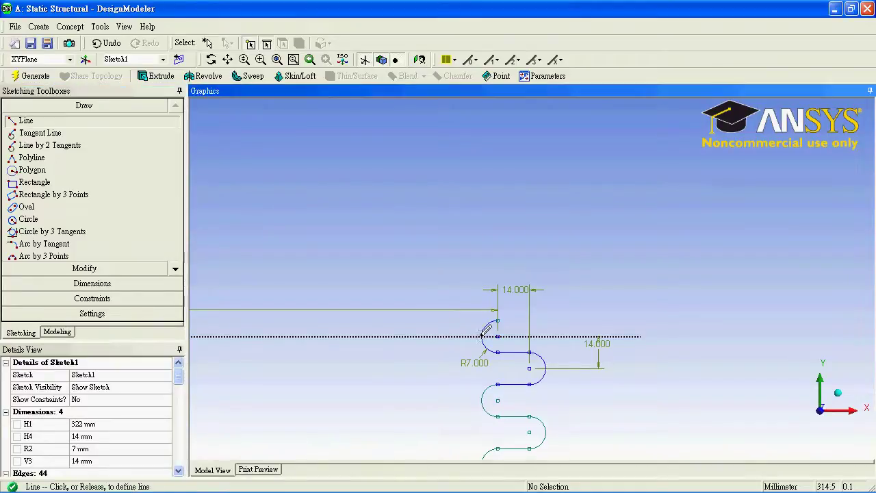
left_click(481, 243)
key("Escape")
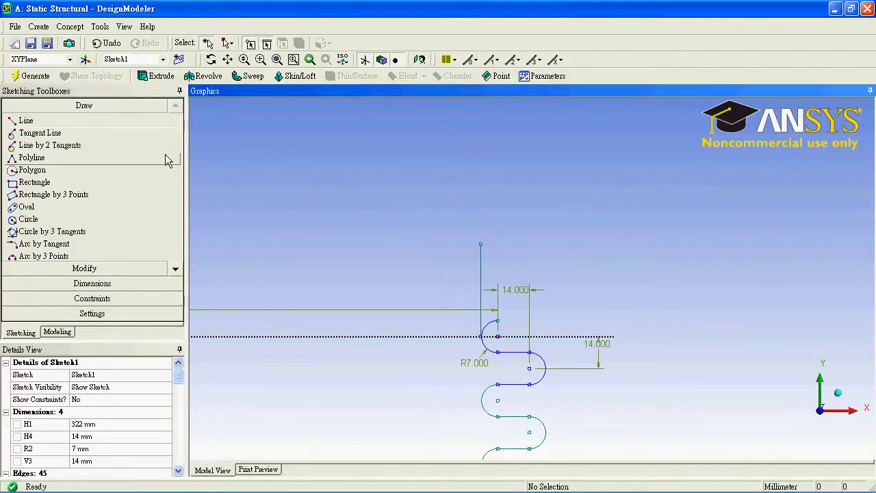
Apply a tangent constraint between the vertical line and the top arc, then end the constraint command
left_click(117, 298)
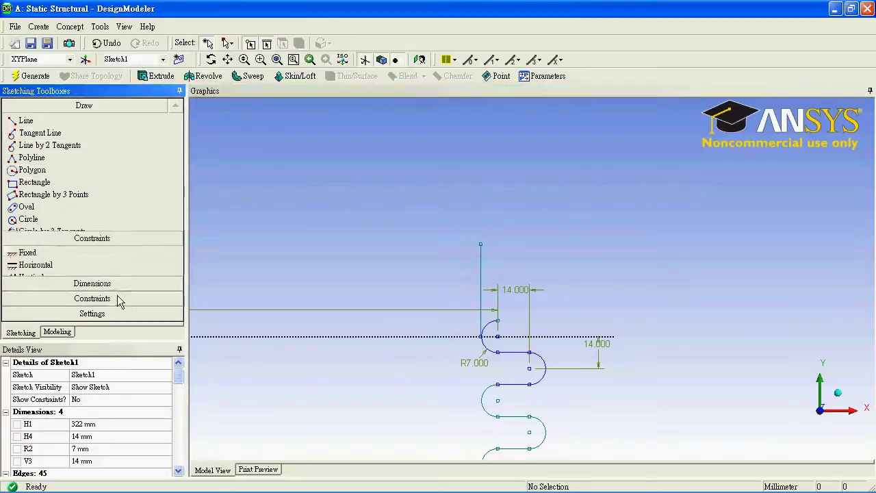
left_click(80, 217)
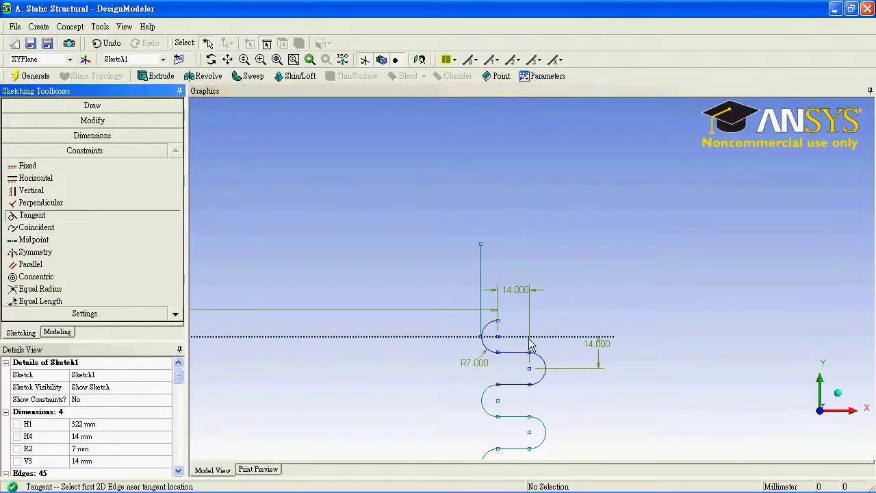
left_click(486, 318)
left_click(487, 322)
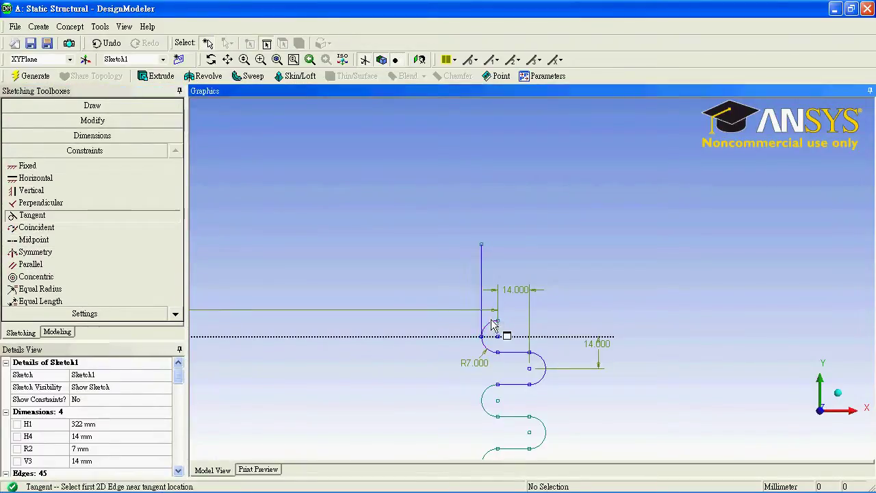
key("Escape")
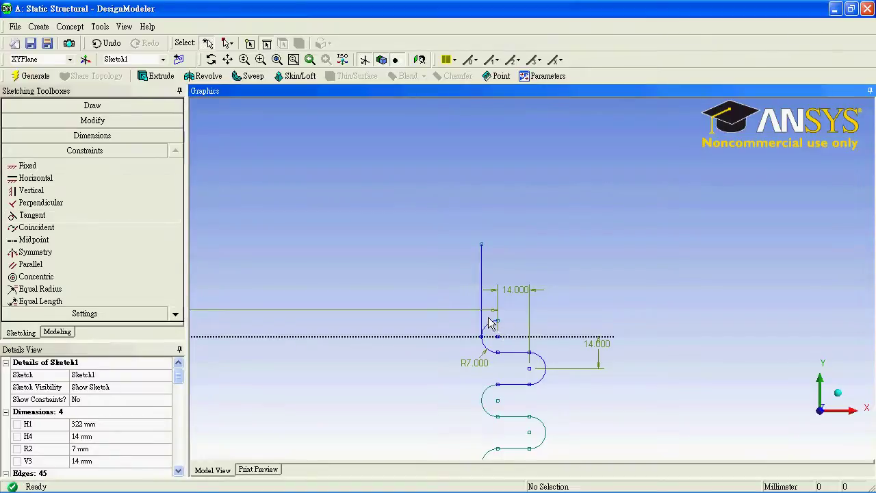
Trim off the portion of the top arc that lies above the X axis
left_click(136, 106)
left_click(123, 267)
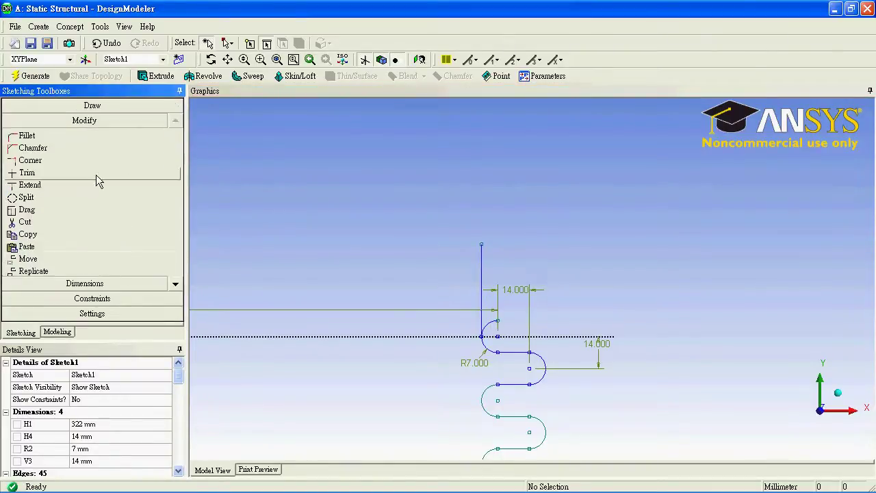
left_click(93, 173)
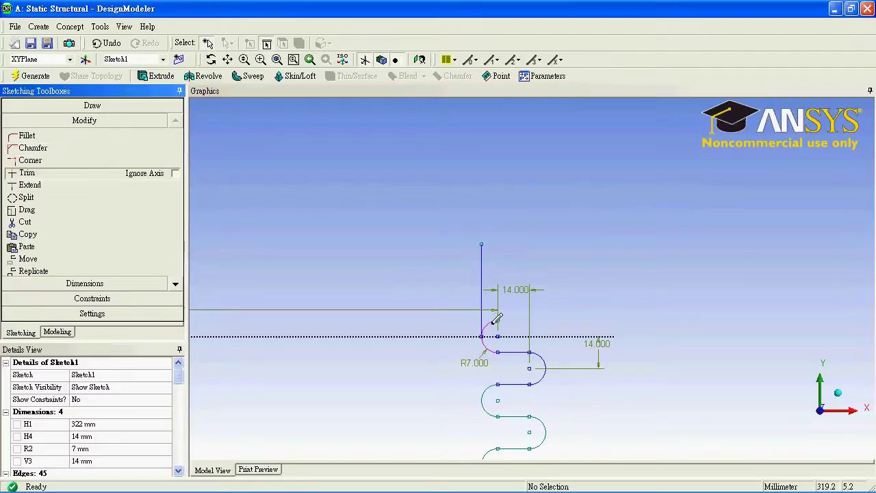
Dimension the length of the vertical line above the top arc and set it to 20 mm
left_click(126, 286)
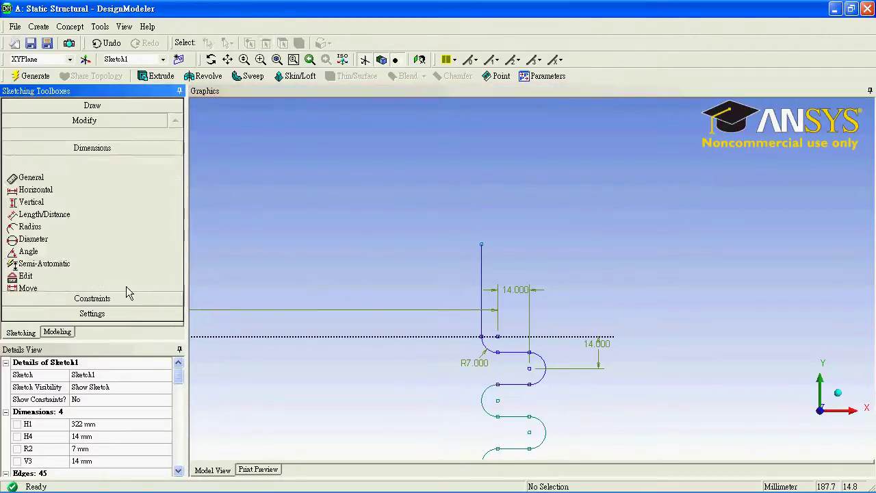
left_click(481, 284)
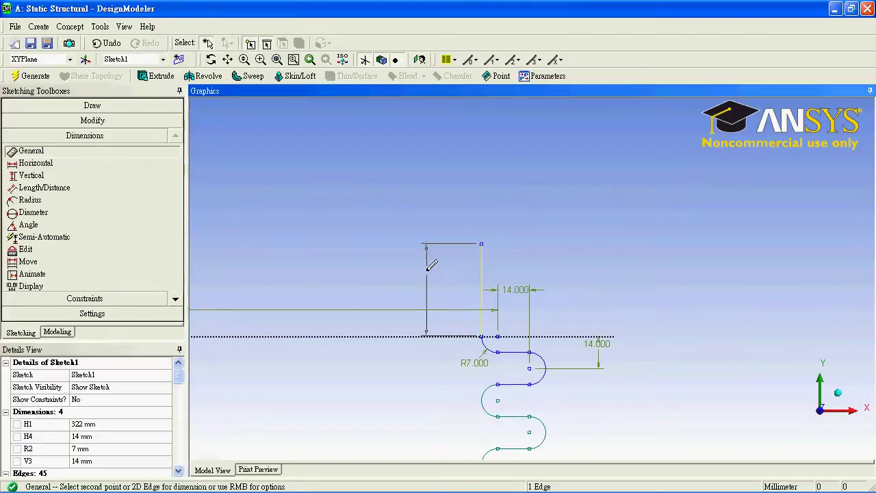
left_click(426, 277)
left_click(103, 473)
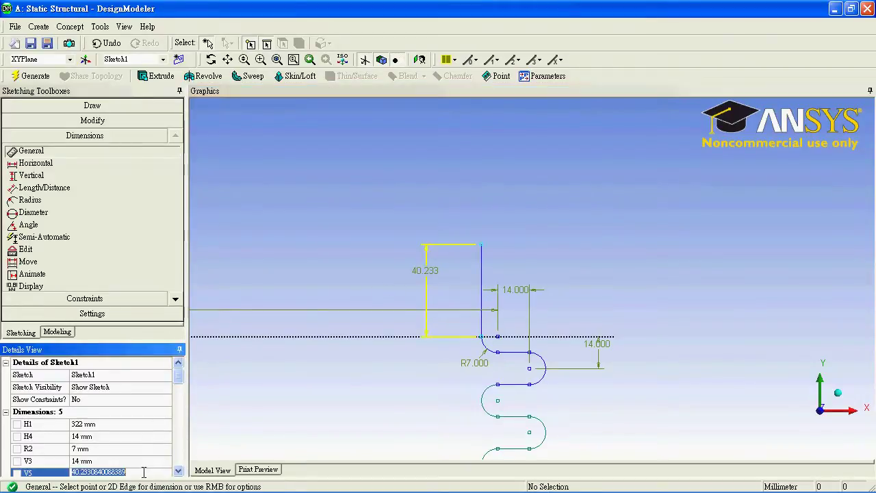
type("20")
key("Return")
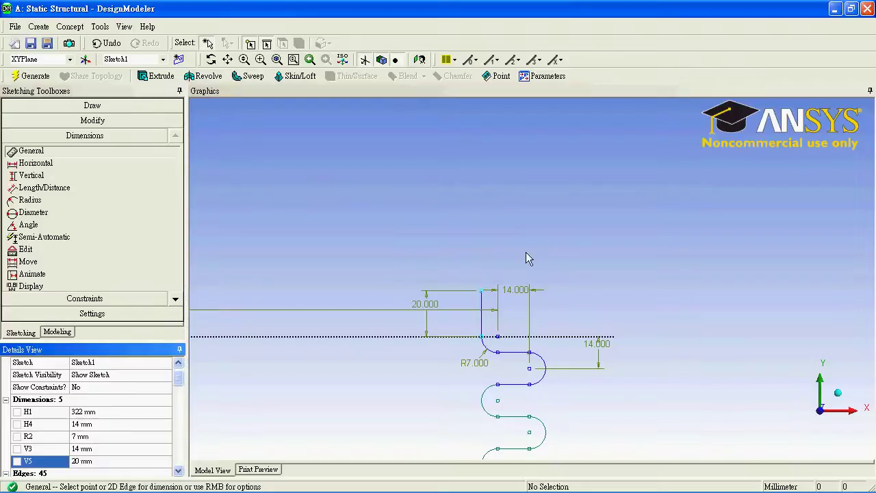
Draw a vertical line about 34 mm long downward from the leftmost point of the lowest inner arc of the bellows profile
middle_click_drag(602, 396, 591, 137, "ctrl")
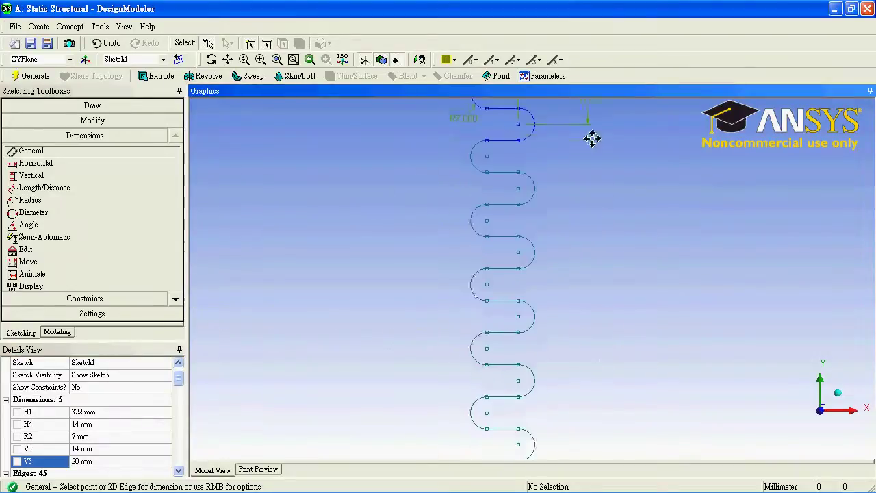
middle_click_drag(600, 358, 588, 147, "ctrl")
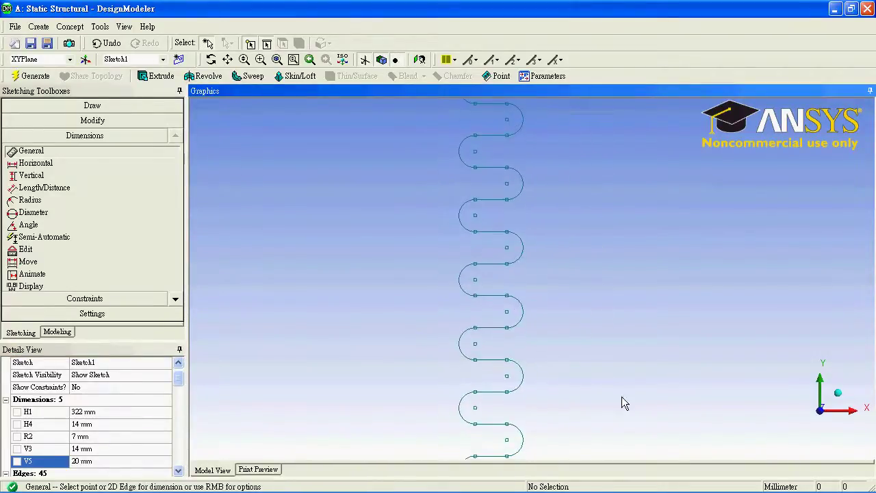
middle_click_drag(622, 403, 612, 205, "ctrl")
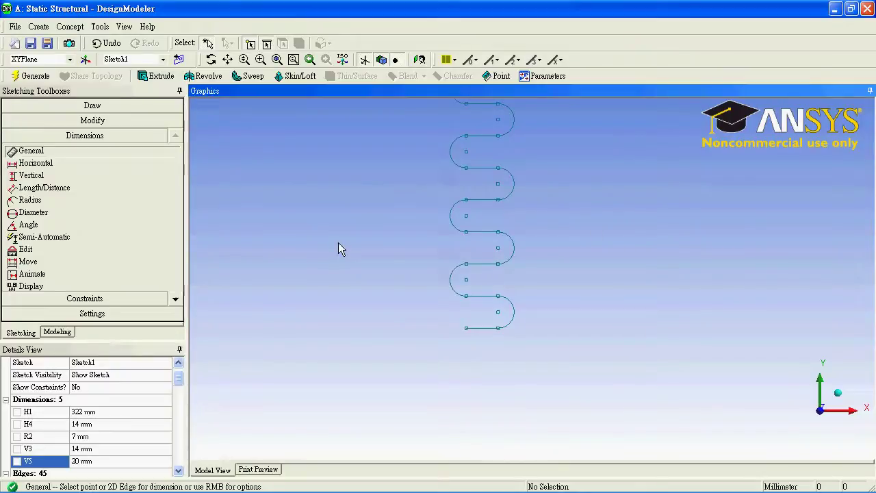
left_click(89, 105)
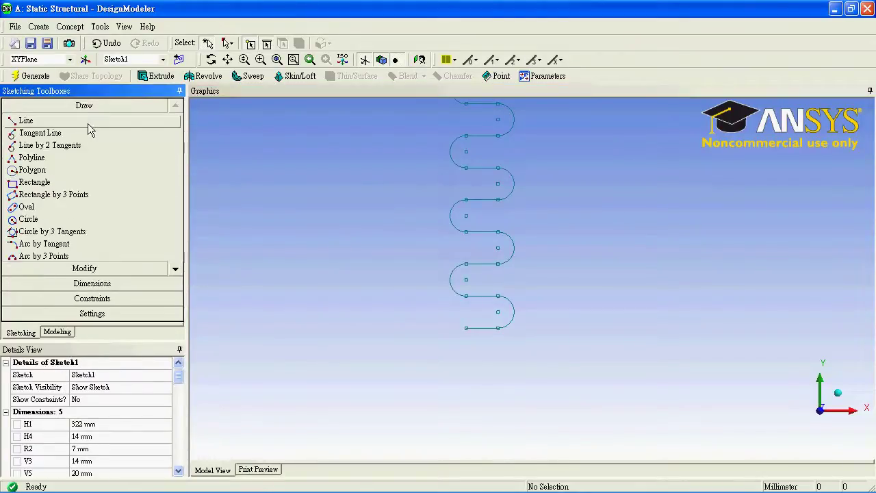
left_click(88, 123)
left_click(448, 279)
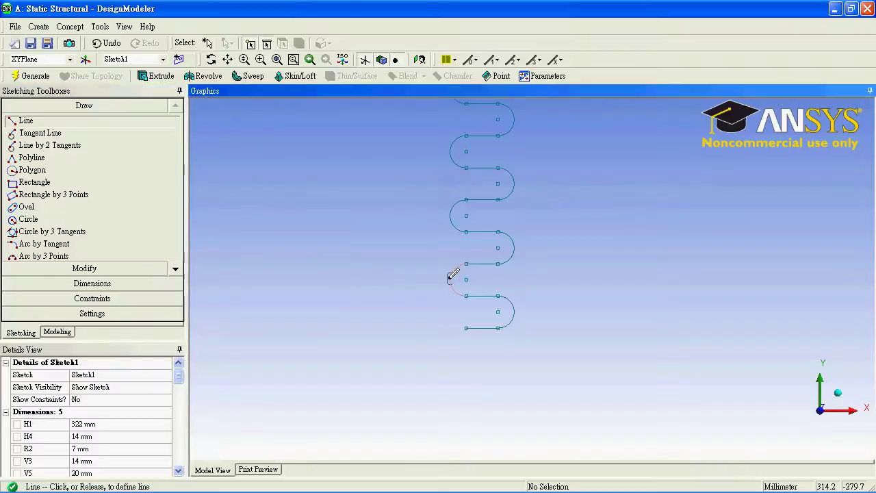
left_click(425, 357)
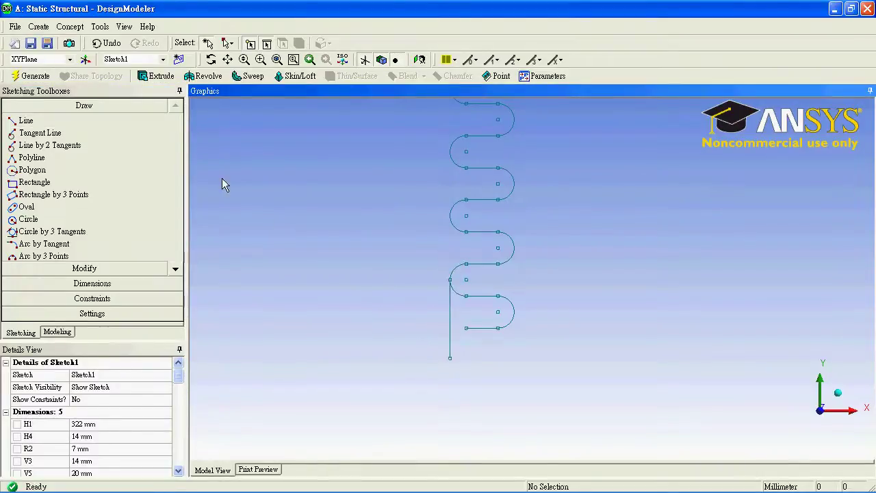
Apply a tangent constraint between the lower vertical line and the lowest inner arc
left_click(116, 301)
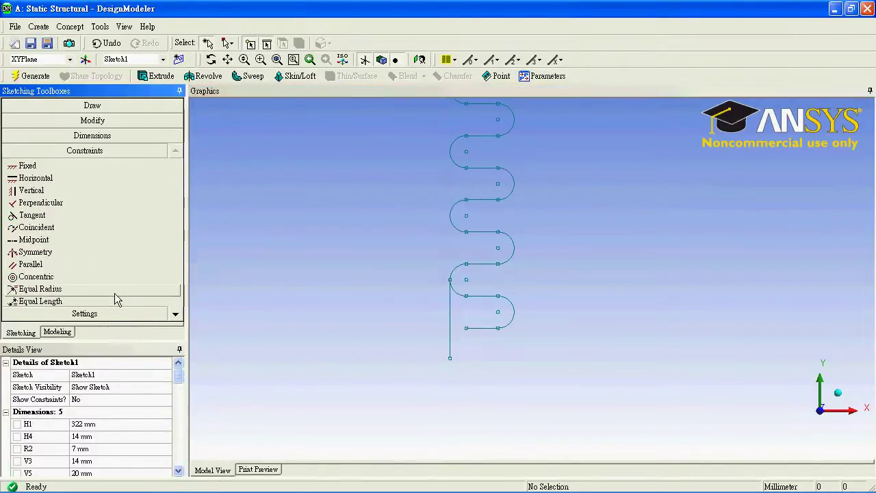
left_click(95, 215)
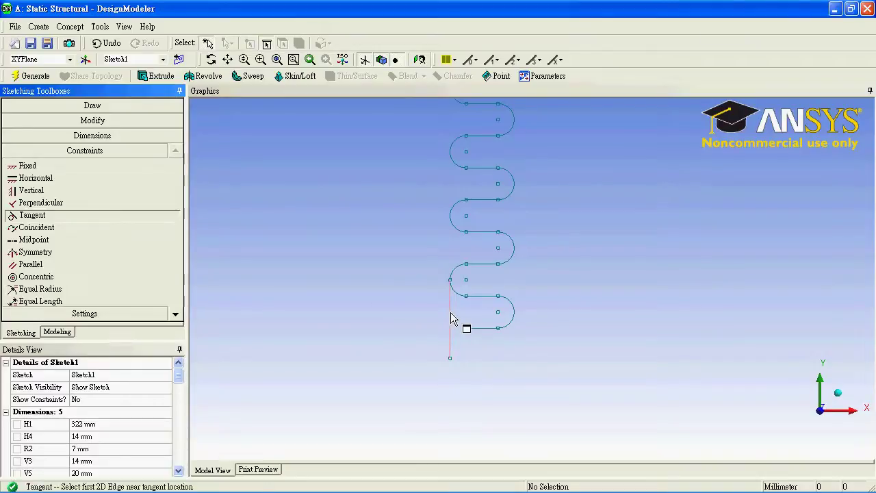
left_click(451, 319)
left_click(453, 279)
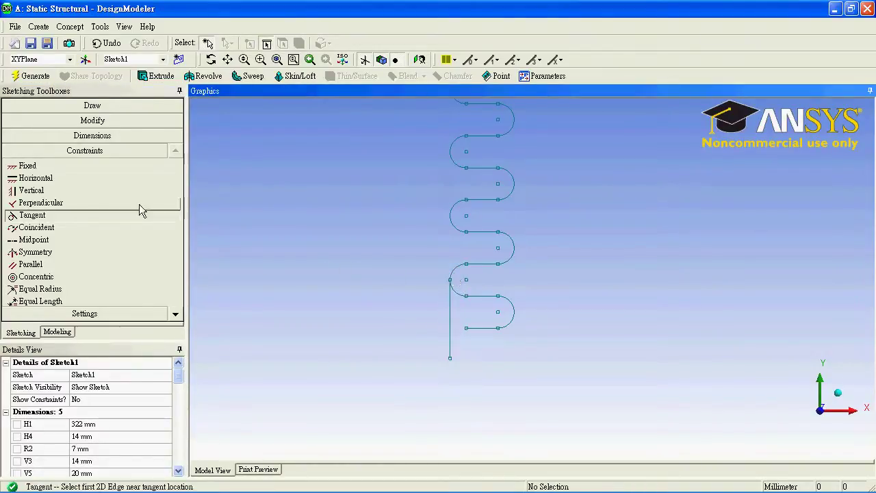
Trim away the surplus convolution beside the lower vertical line, including the lower half of the arc it touches, and end trimming
left_click(128, 119)
left_click(96, 173)
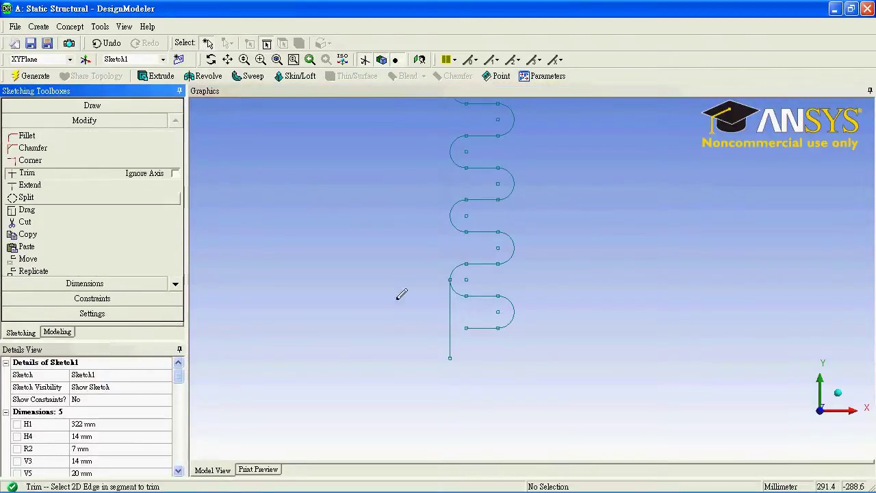
left_click(513, 302)
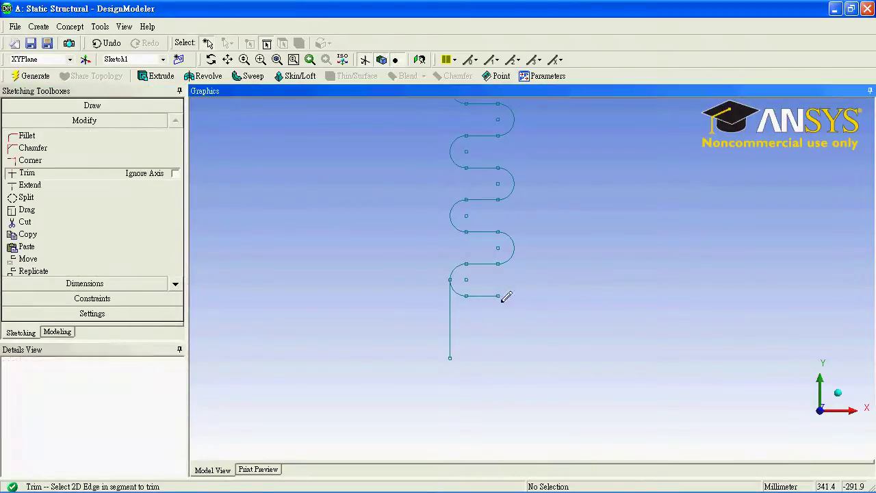
left_click(490, 295)
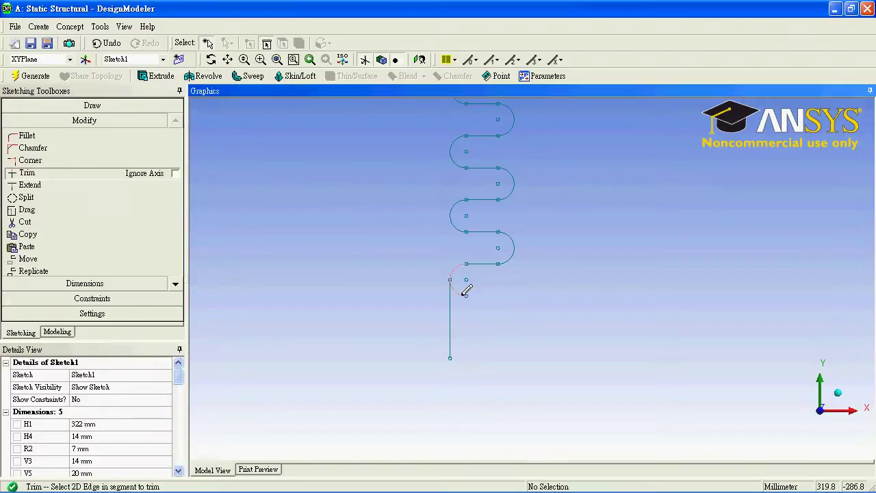
left_click(466, 290)
key("Escape")
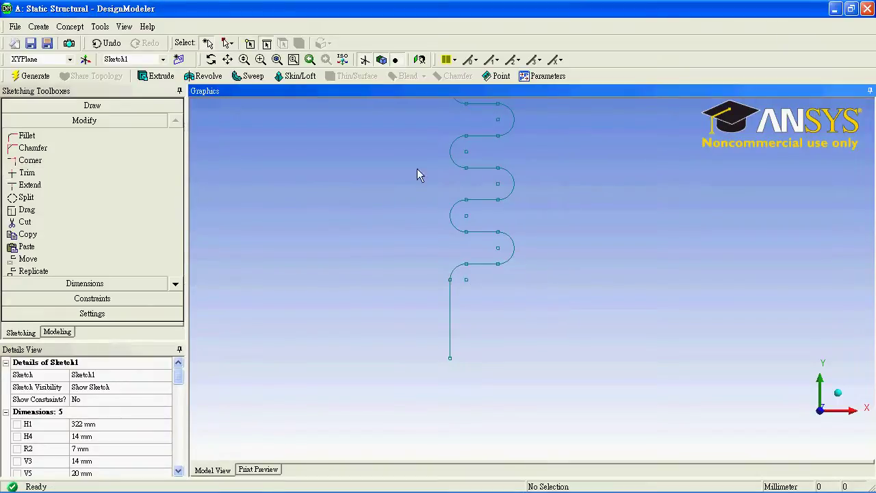
Dimension the length of the lower vertical line and set it to 20 mm
left_click(277, 59)
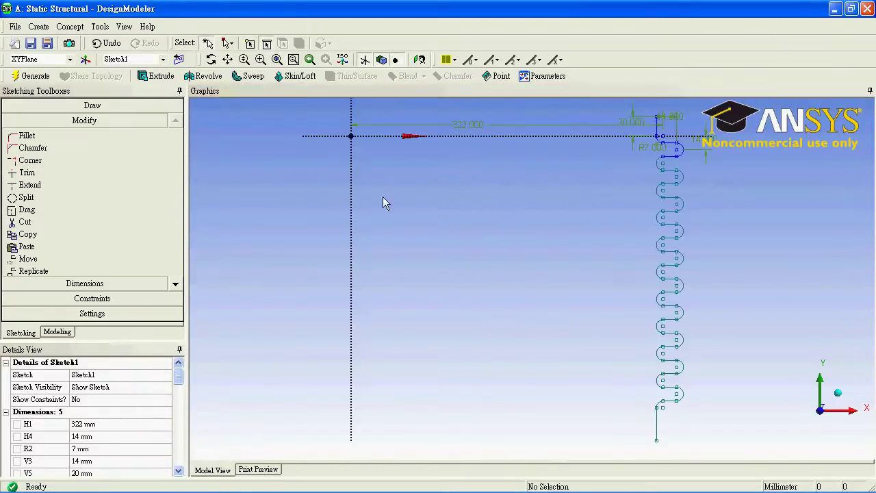
left_click(505, 239)
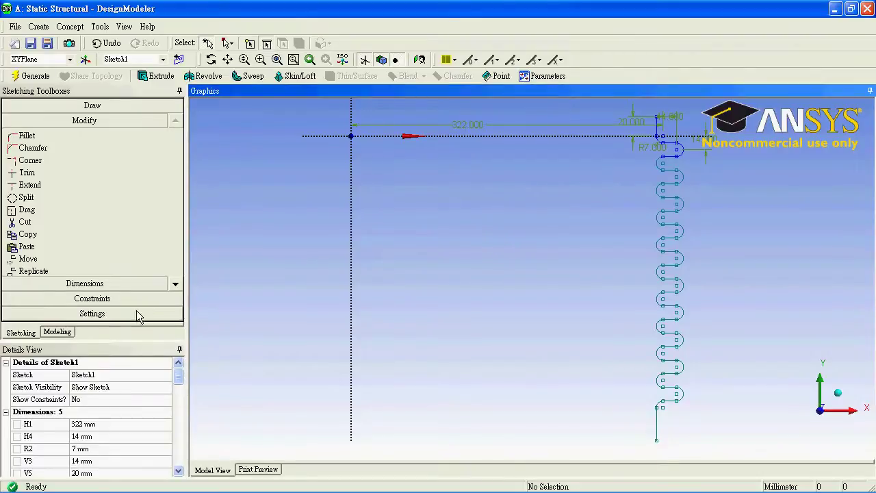
left_click(110, 284)
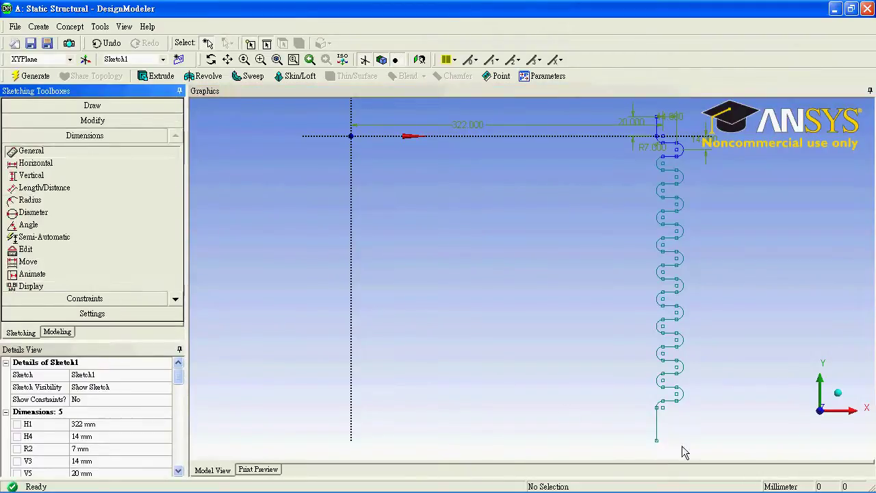
left_click(661, 425)
left_click(603, 416)
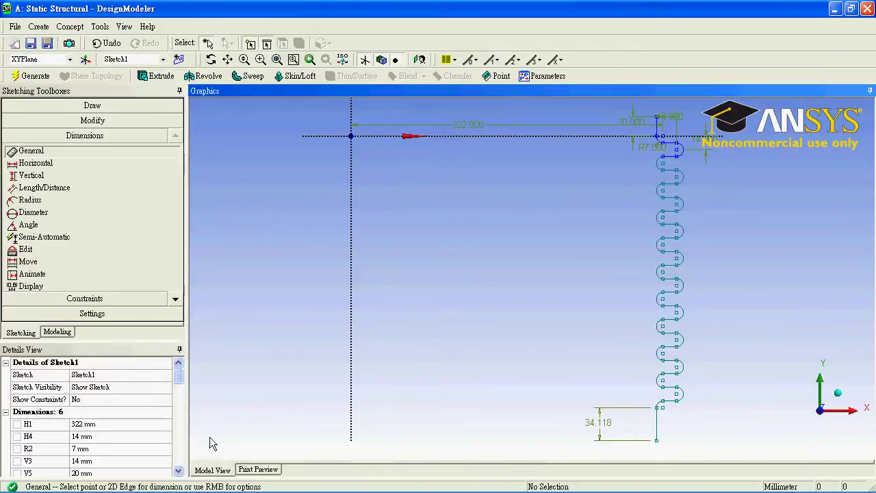
left_click_drag(176, 376, 176, 385)
left_click(127, 436)
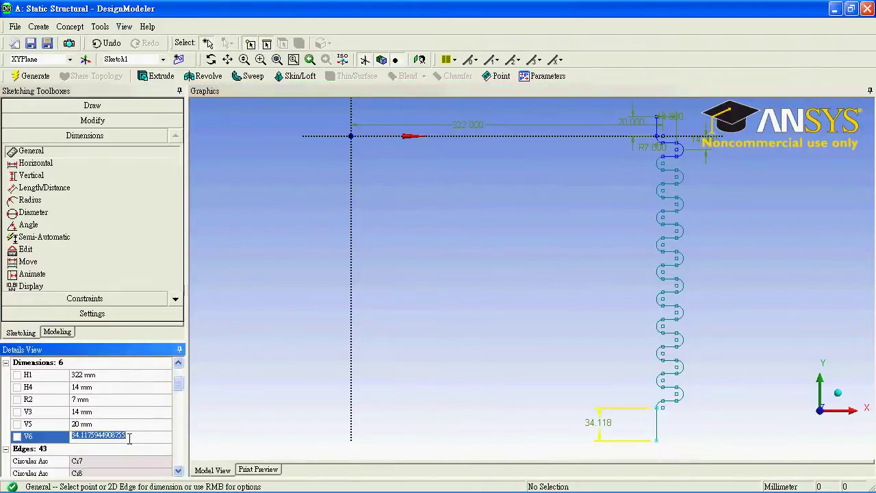
type("20")
key("Return")
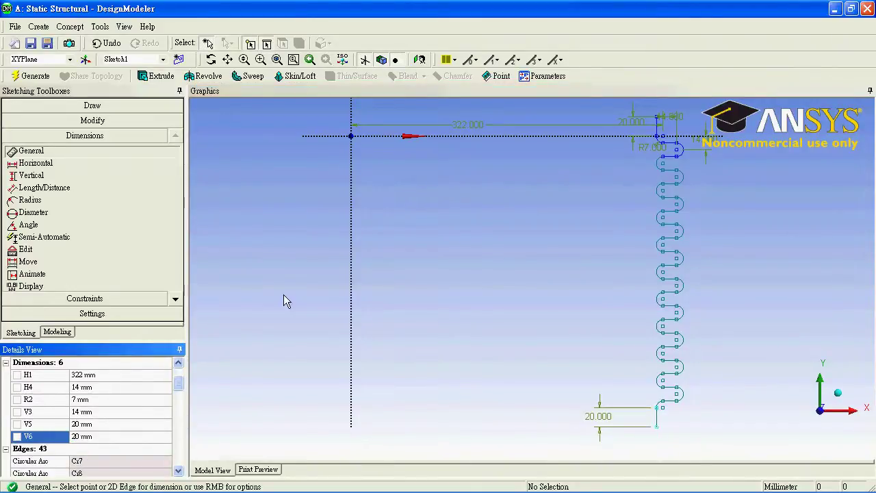
left_click(300, 261)
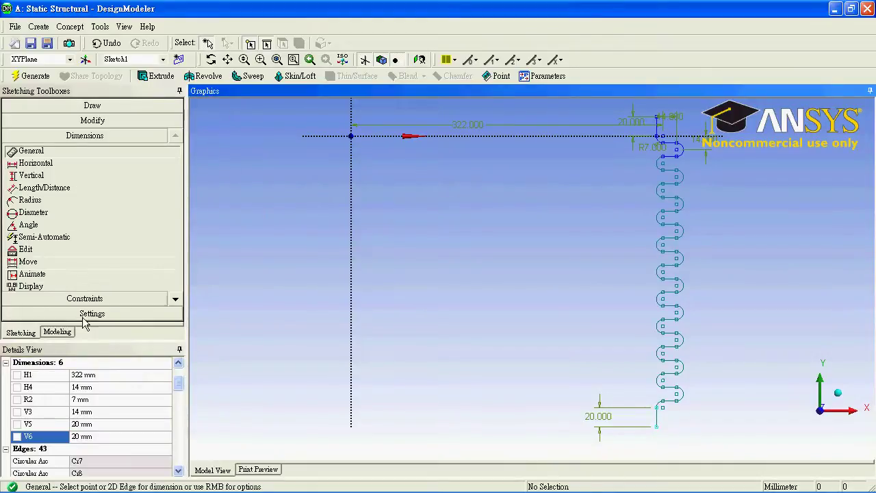
Revolve Sketch1 by 360° about the Y axis with Add Material and generate the bellows body
left_click(68, 332)
left_click(92, 127)
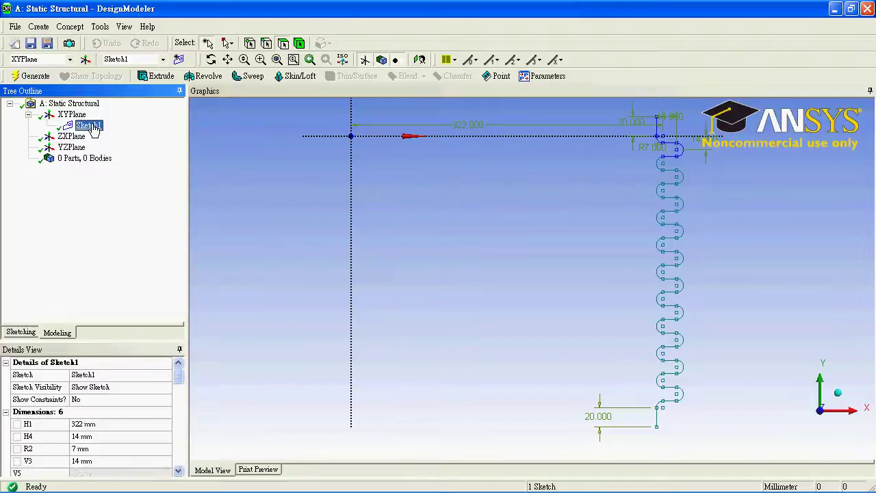
left_click(204, 76)
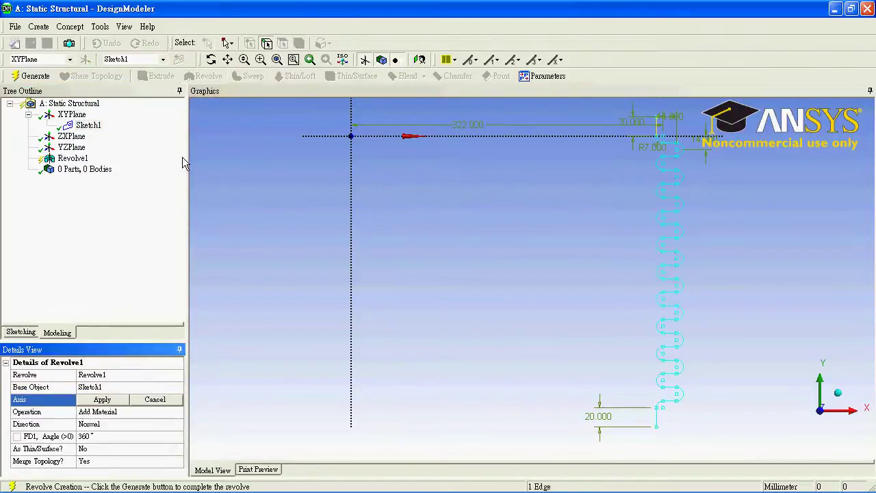
left_click(353, 114)
left_click(114, 402)
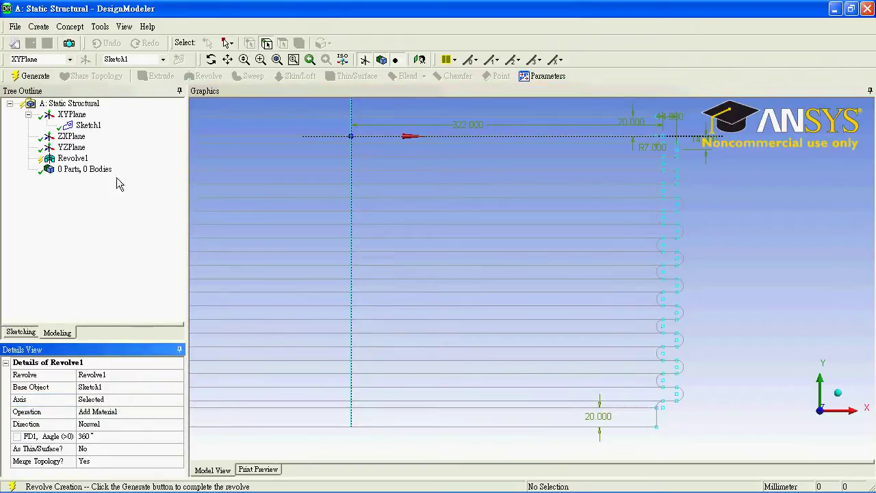
left_click(31, 76)
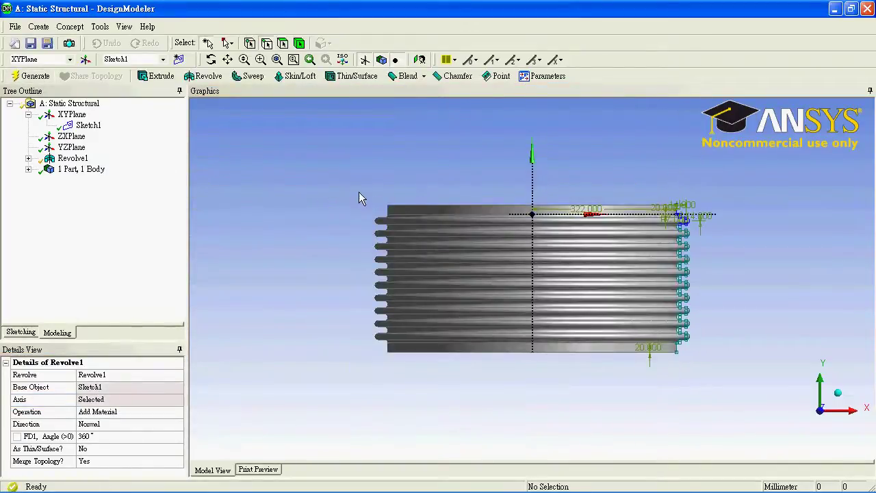
Set the bellows display to Shaded Exterior without edges and inspect the body from several angles
middle_click_drag(359, 193, 349, 220)
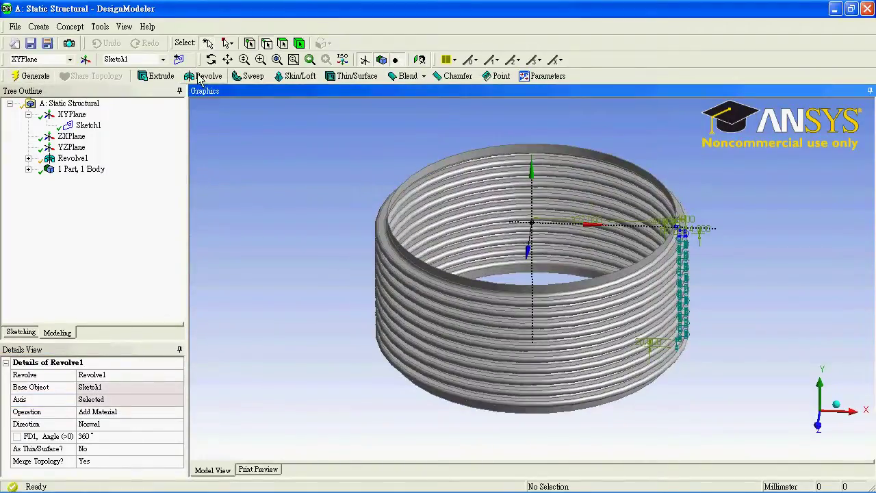
left_click(124, 26)
left_click(137, 69)
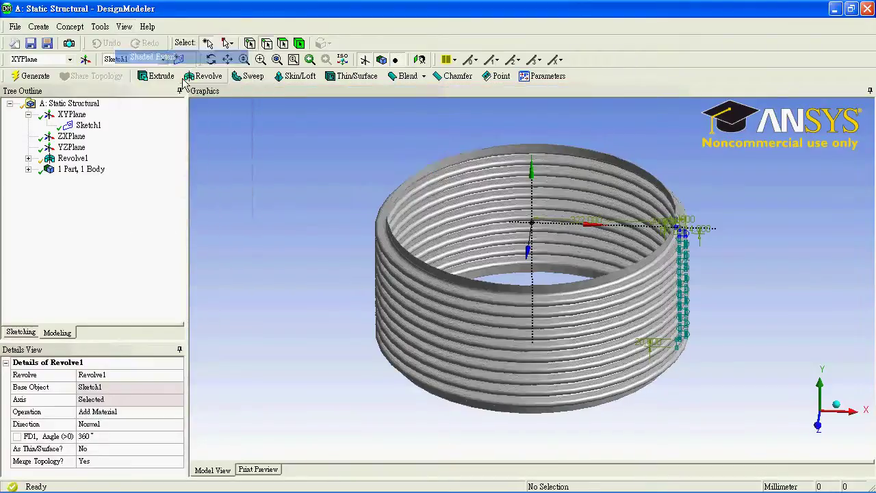
middle_click_drag(735, 217, 780, 262)
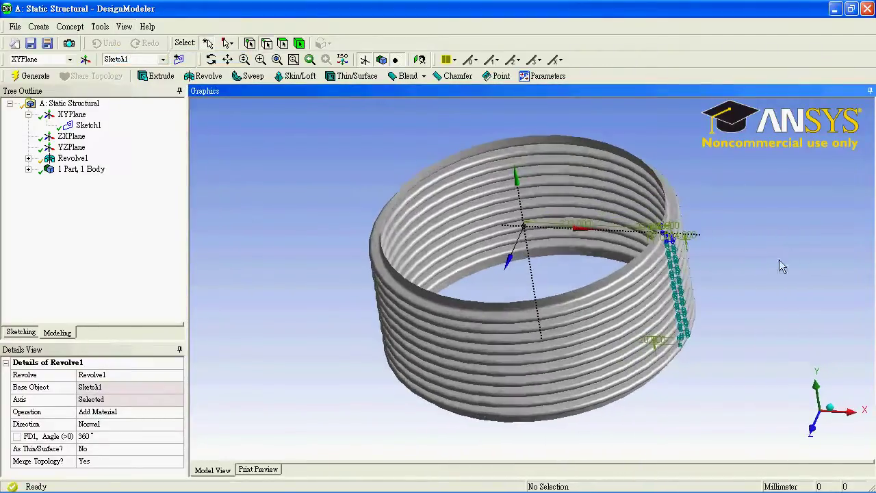
middle_click_drag(412, 353, 463, 340)
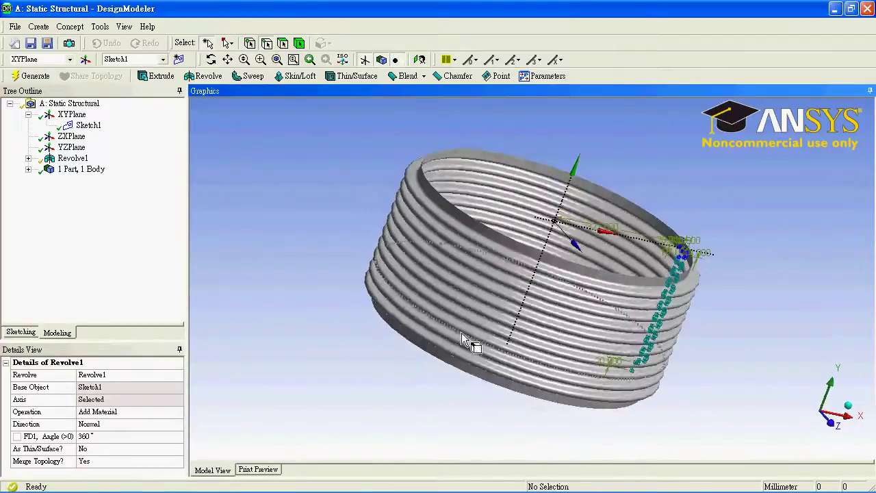
Close the geometry editor, return to Workbench, and add a new material named SU316 in the project's Engineering Data
left_click(867, 9)
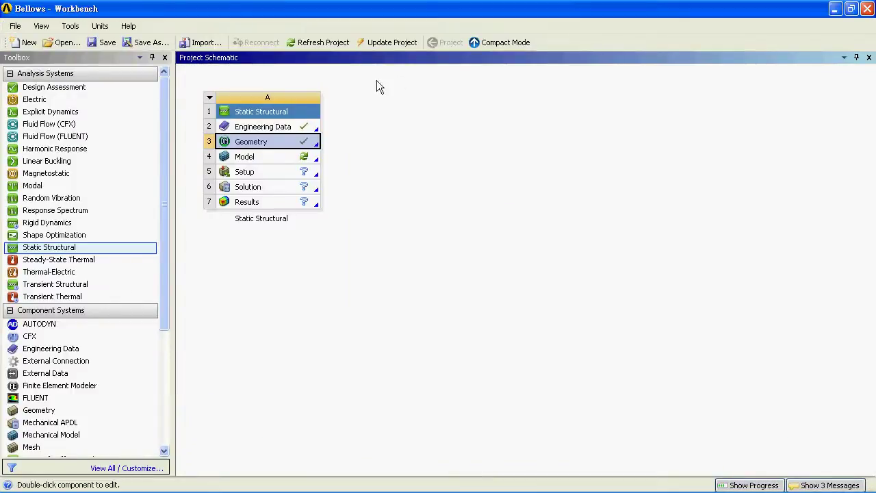
double_click(286, 128)
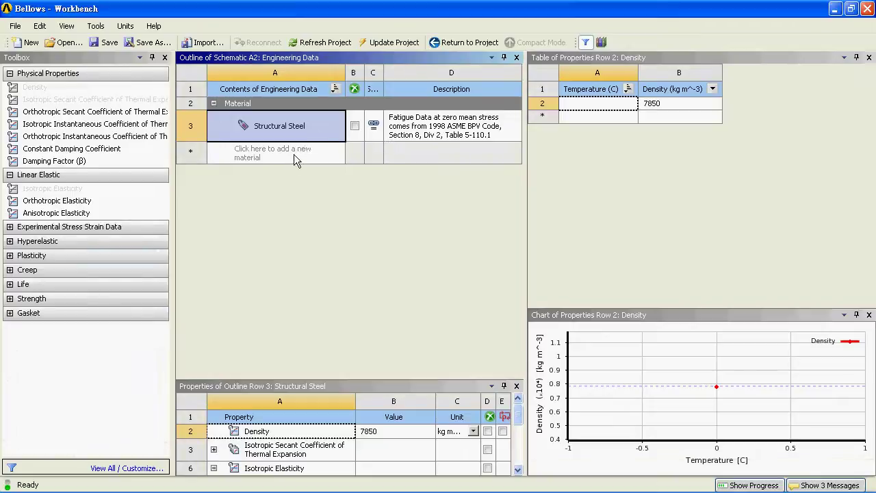
left_click(290, 158)
type("S")
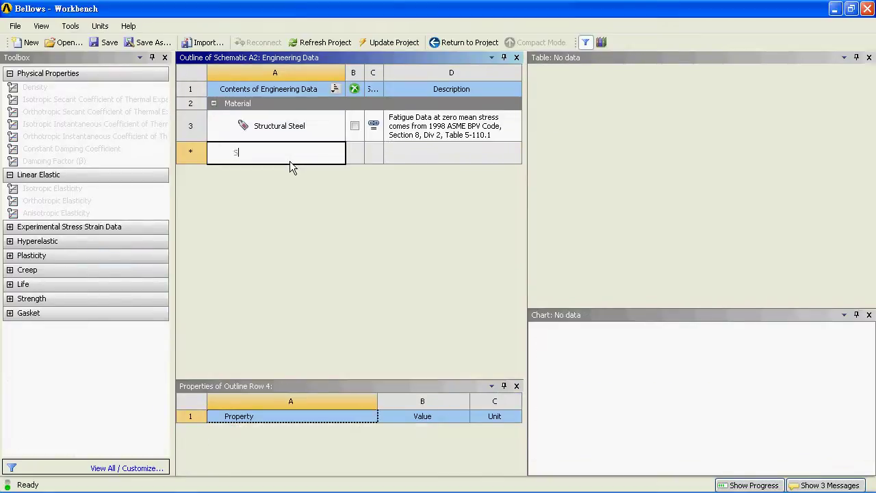
type("U316")
key("Return")
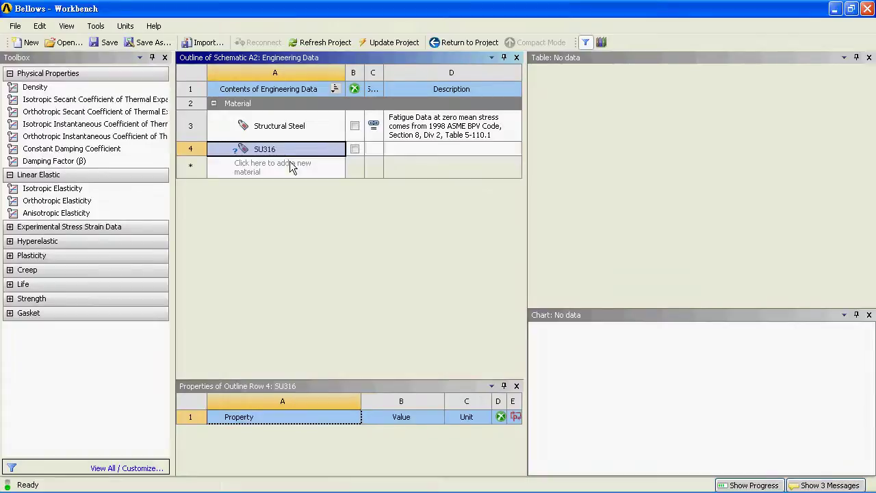
Add Isotropic Elasticity to SU316 with a Young's modulus of 1.8E+11 Pa and a Poisson's ratio of 0.28
left_click(137, 192)
double_click(138, 189)
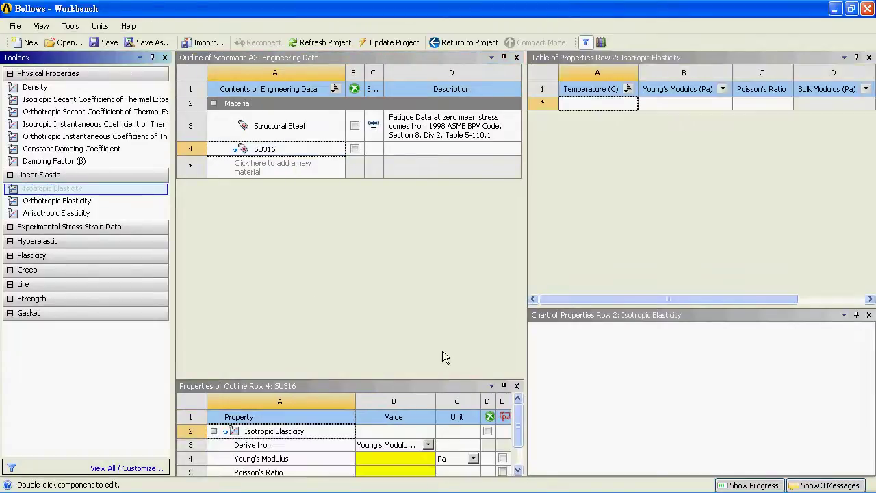
scroll(518, 450, "down", 1)
left_click(425, 431)
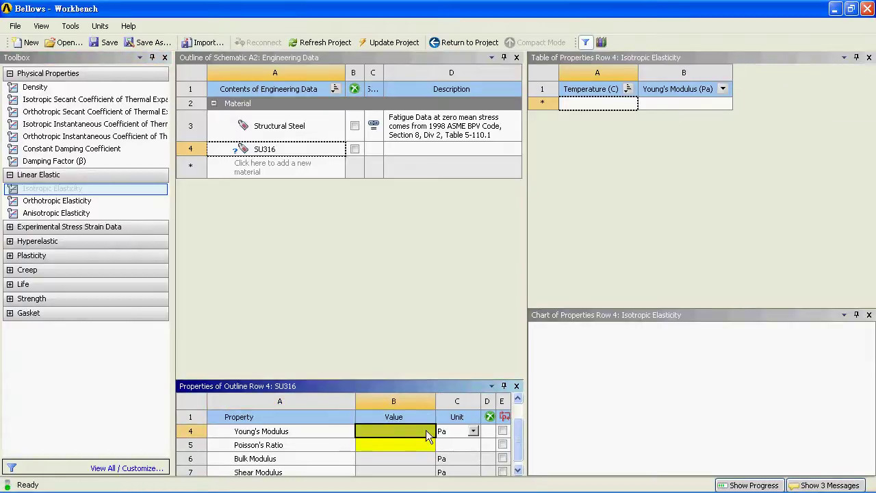
type("1.8E+11")
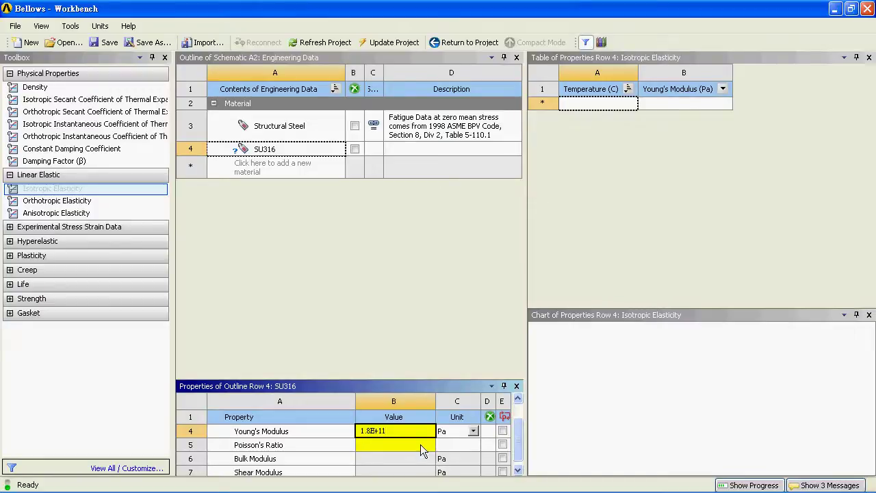
left_click(420, 444)
type("0.28")
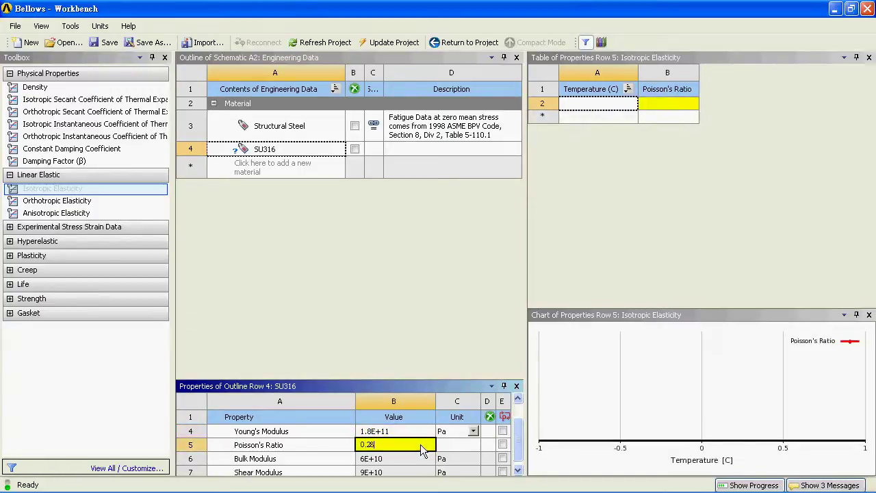
key("Return")
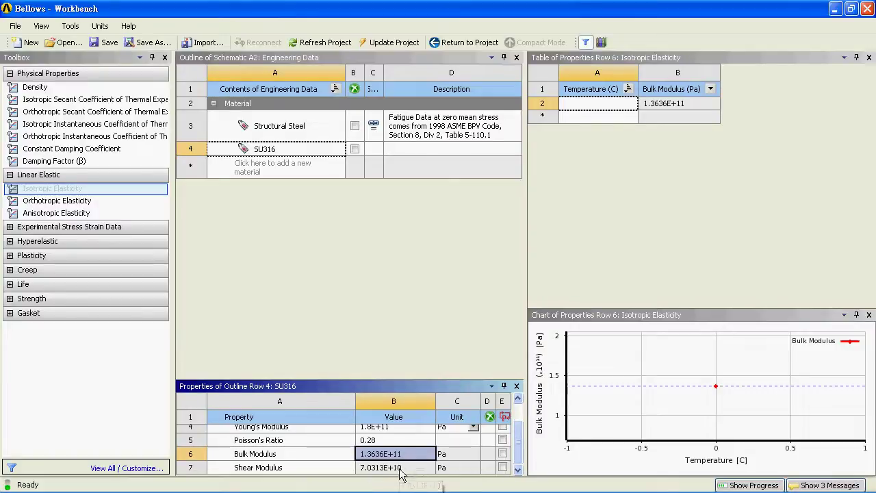
Return to the project, open the model in Mechanical, and give the surface body a 0.8 mm thickness and the SU316 material
left_click(465, 42)
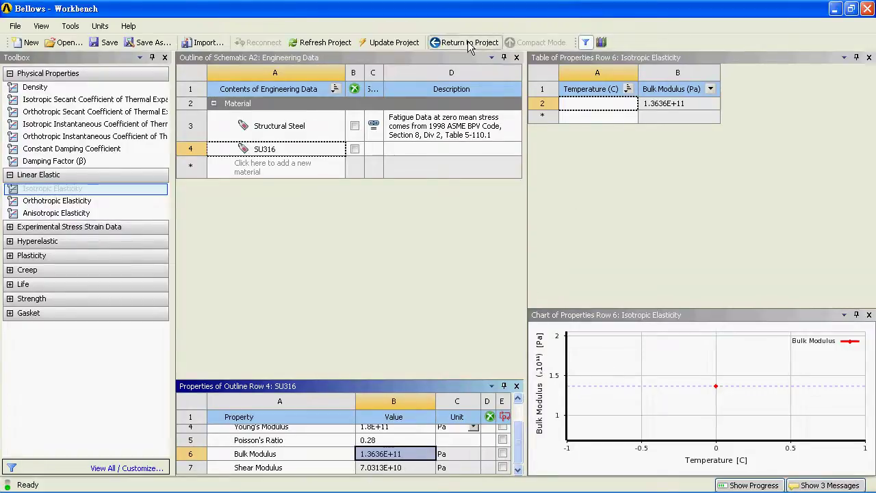
double_click(285, 156)
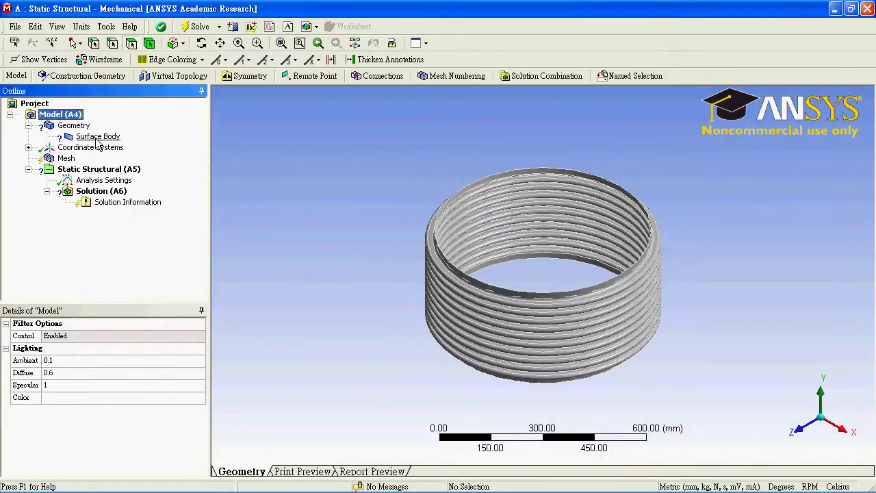
left_click(96, 139)
left_click(127, 397)
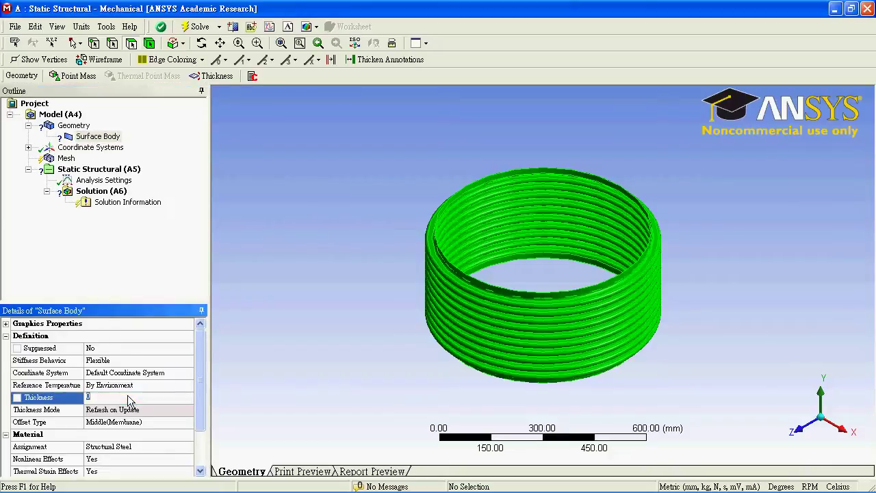
type("0.8")
key("Return")
left_click(166, 446)
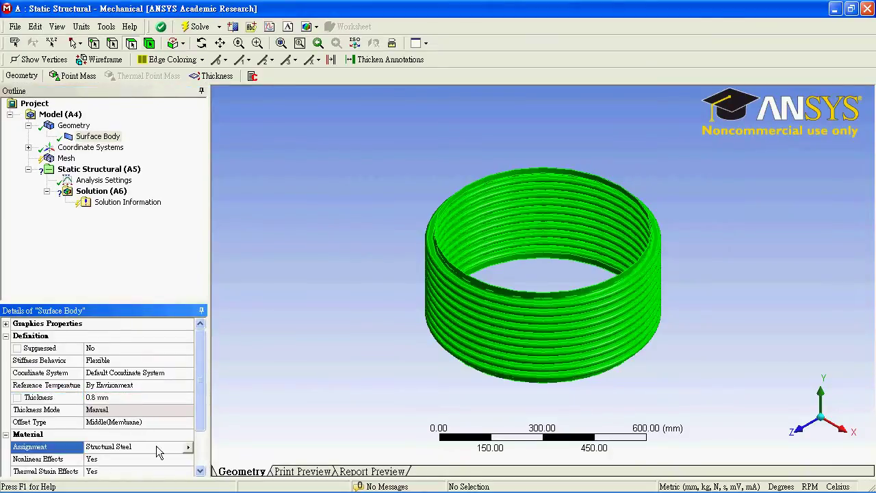
left_click(188, 446)
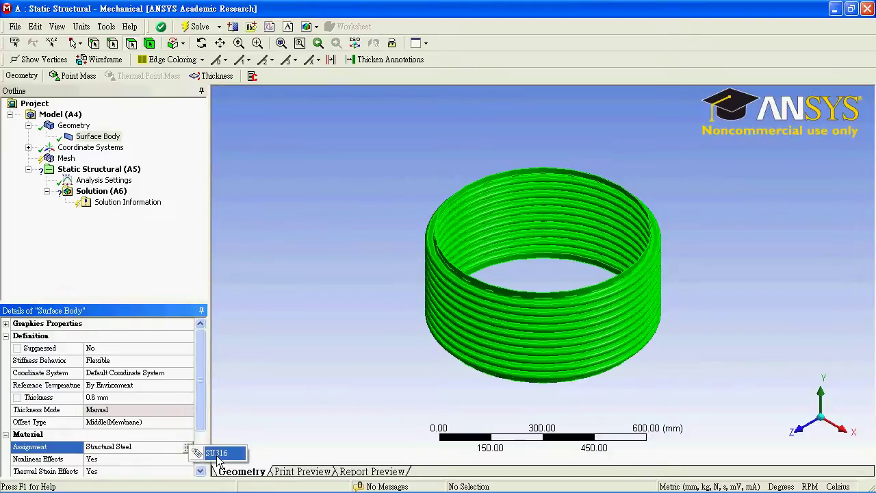
left_click(217, 453)
Turn off the advanced size function in the mesh sizing settings and generate the bellows mesh
left_click(67, 158)
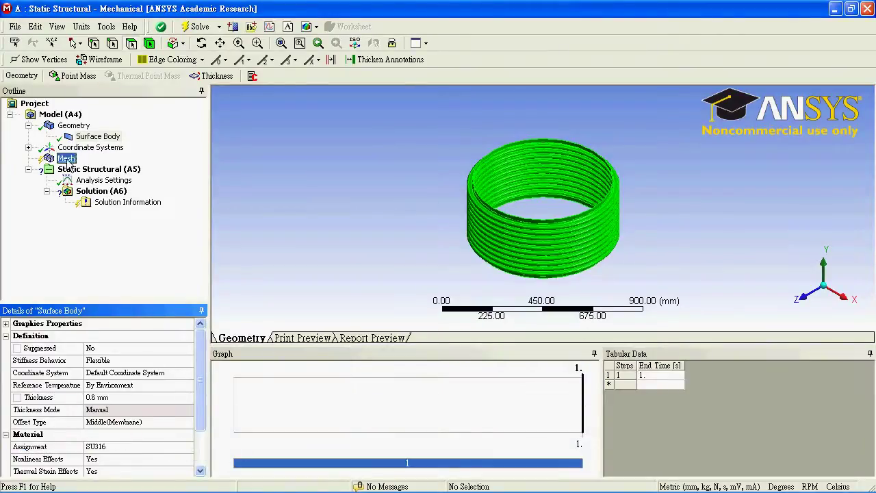
double_click(25, 360)
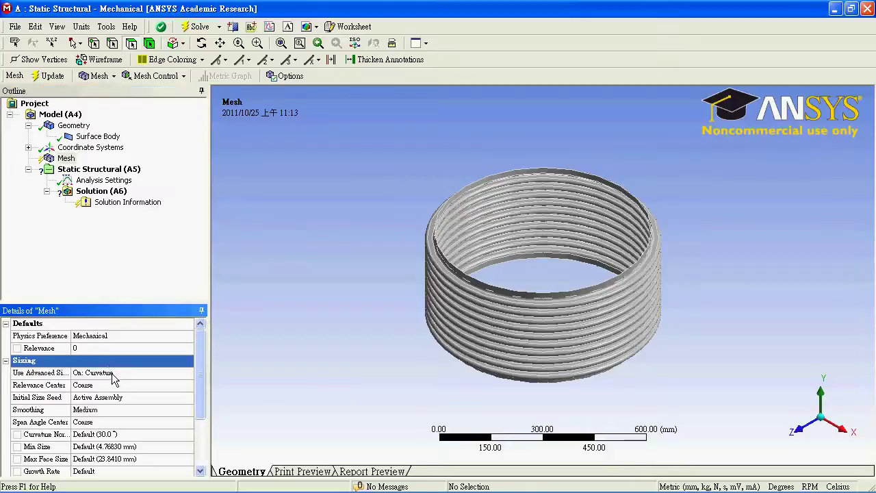
left_click(113, 373)
left_click(187, 372)
left_click(180, 378)
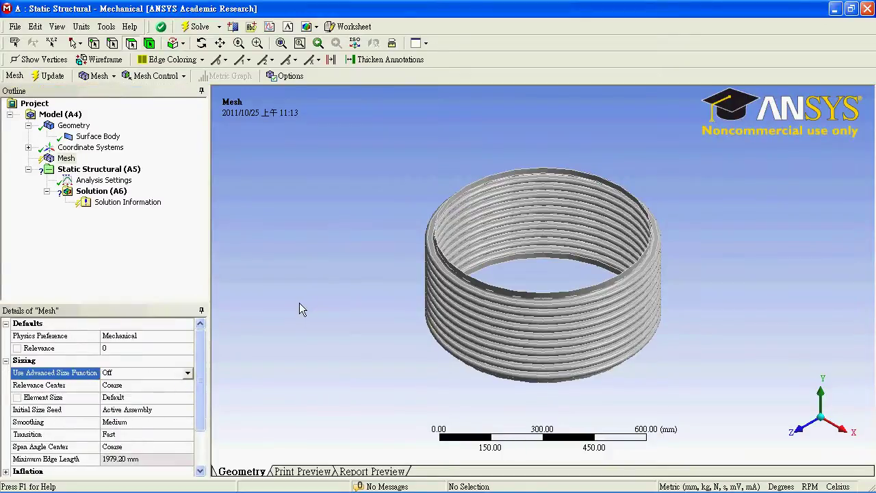
left_click(99, 75)
left_click(115, 92)
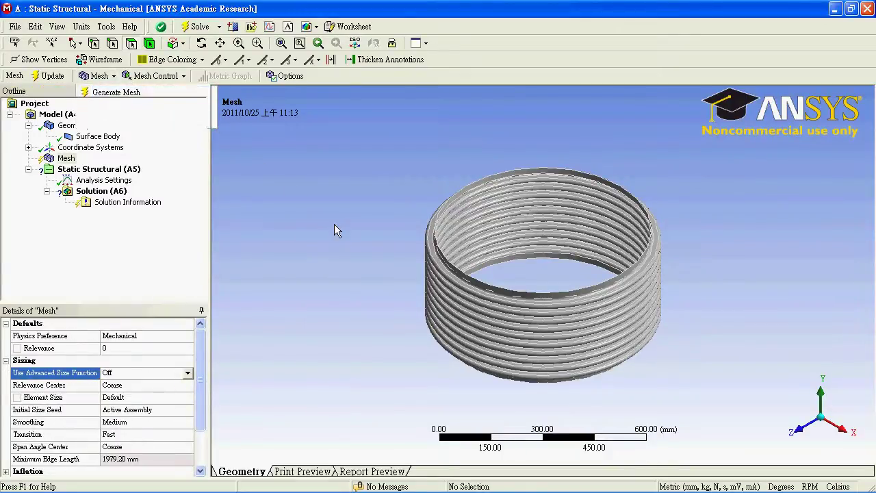